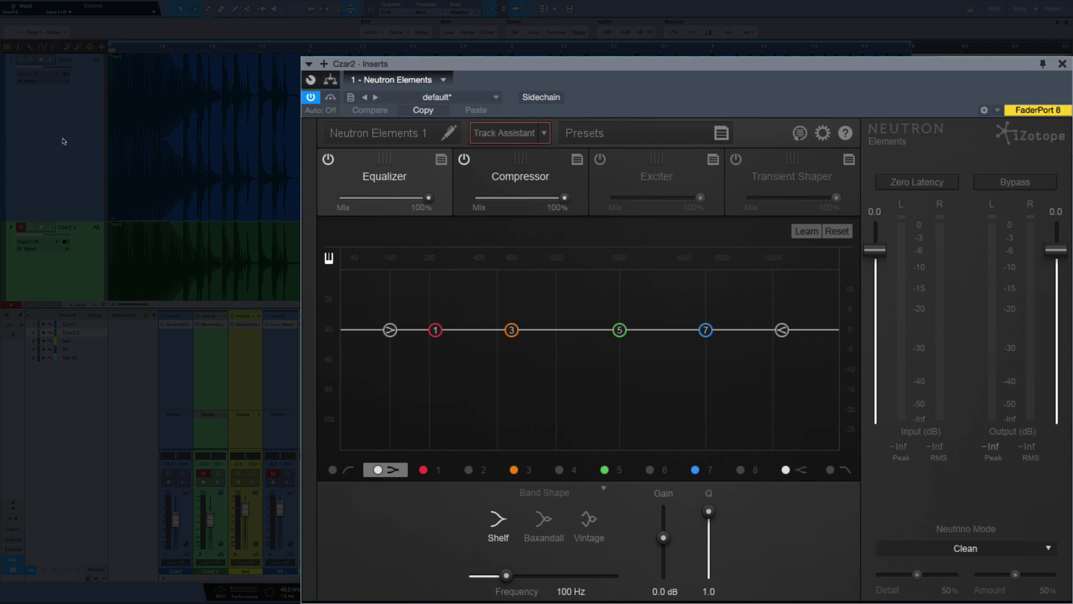
Solo the Czar2 channel and play it back, comparing the sound with the Equalizer module bypassed and enabled
{"action": "left_click", "coordinate": [328, 159]}
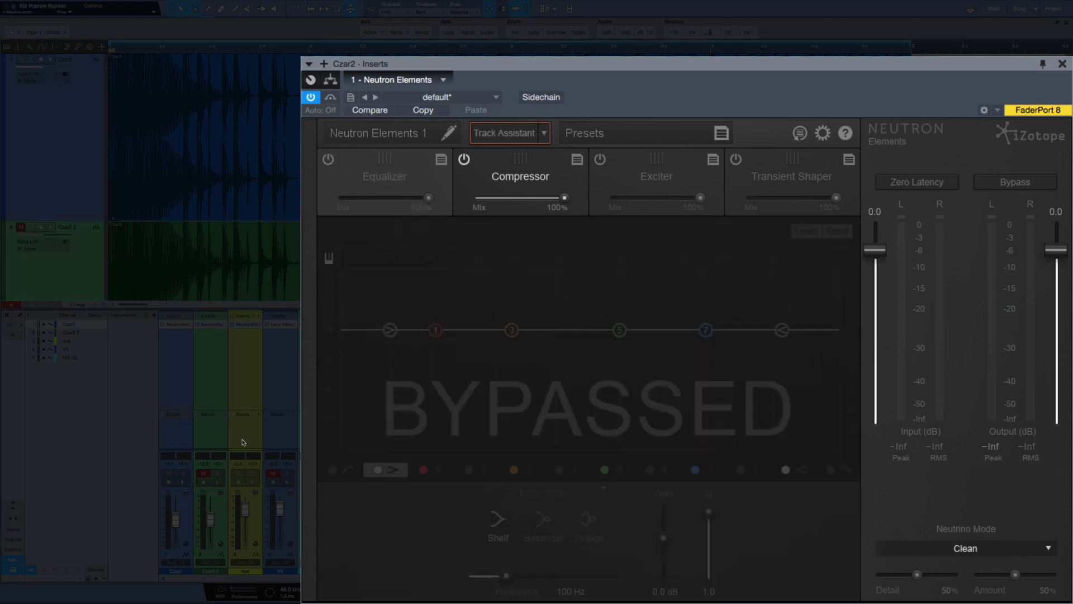
{"action": "left_click", "coordinate": [184, 476]}
{"action": "key", "text": "space"}
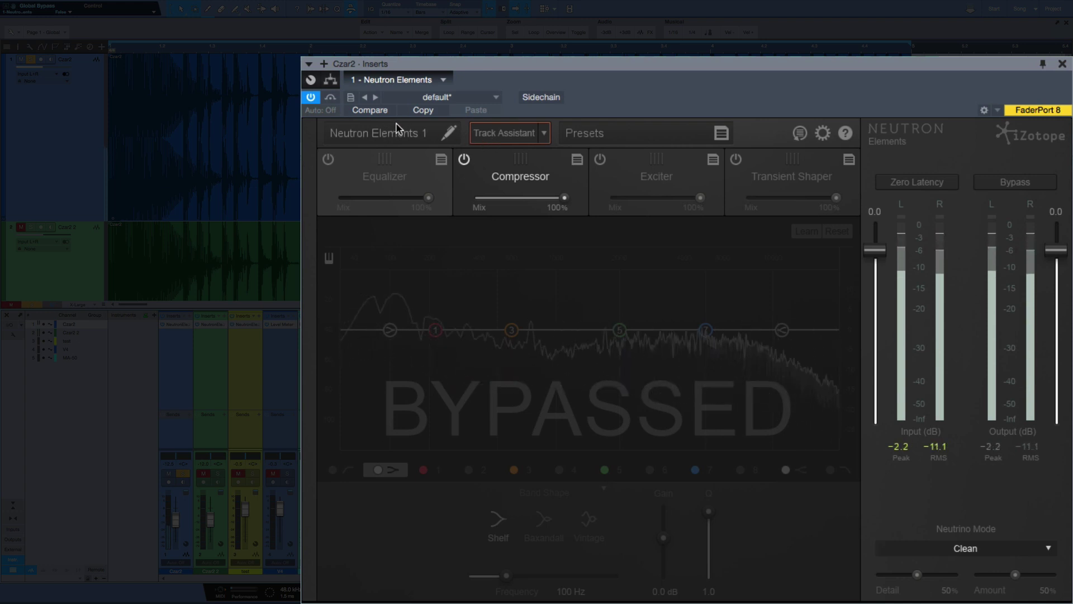
{"action": "left_click", "coordinate": [329, 160]}
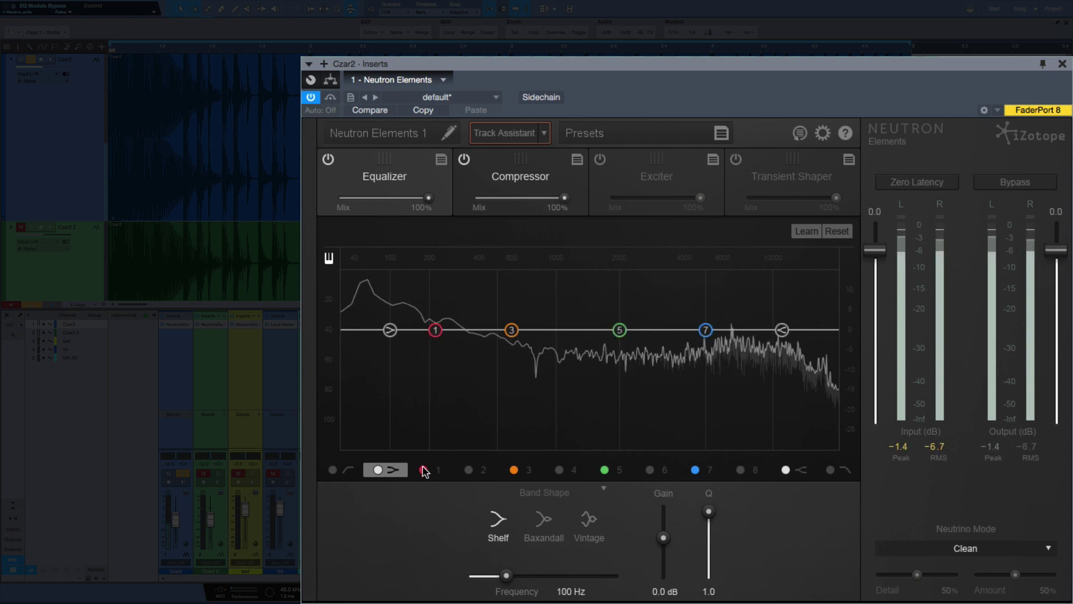
Boost the Equalizer's low shelf by about 4.6 dB at about 195 Hz and play the track to hear it
{"action": "left_click_drag", "start_coordinate": [663, 538], "coordinate": [662, 519]}
{"action": "mouse_move", "coordinate": [511, 568]}
{"action": "left_mouse_down"}
{"action": "mouse_move", "coordinate": [502, 574]}
{"action": "mouse_move", "coordinate": [519, 577]}
{"action": "left_mouse_up"}
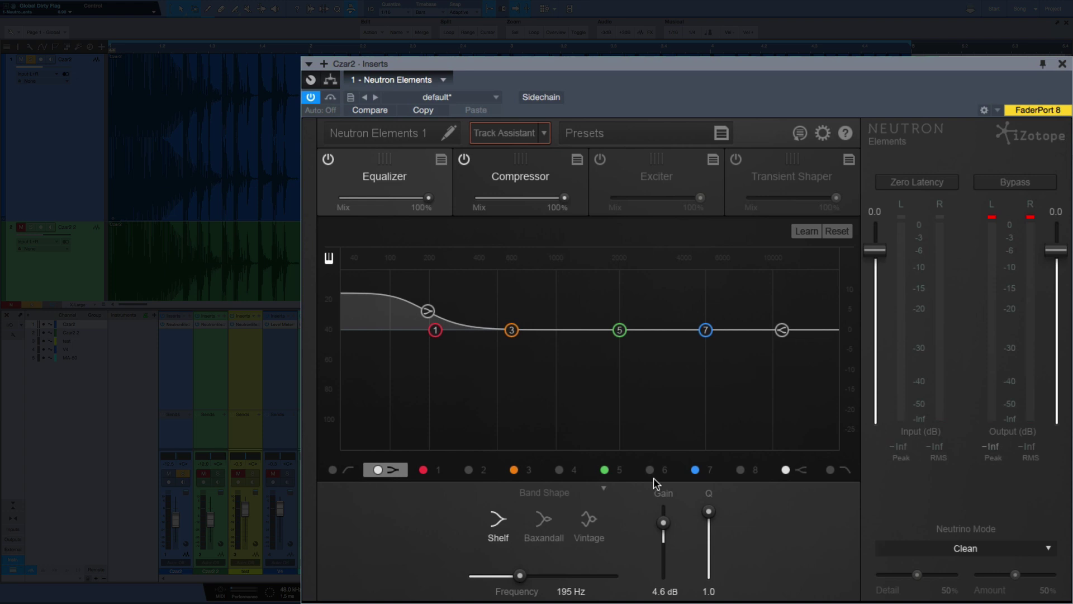
{"action": "key", "text": "space"}
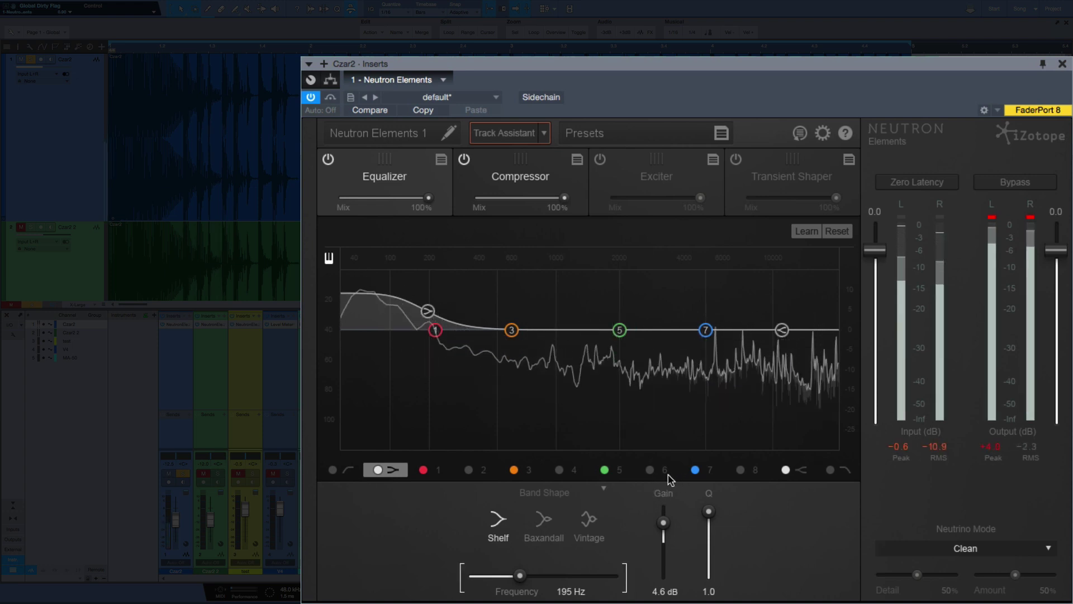
Boost Equalizer band 5 by about 5.0 dB at about 2998 Hz while listening, ending with playback stopped
{"action": "left_click", "coordinate": [609, 469]}
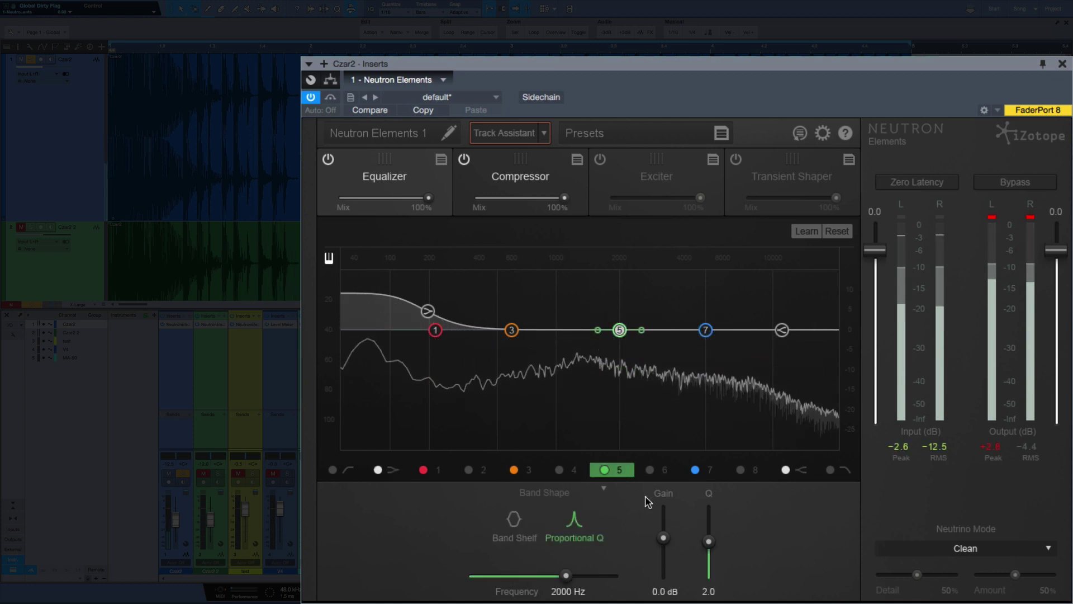
{"action": "left_click_drag", "start_coordinate": [662, 538], "coordinate": [663, 522]}
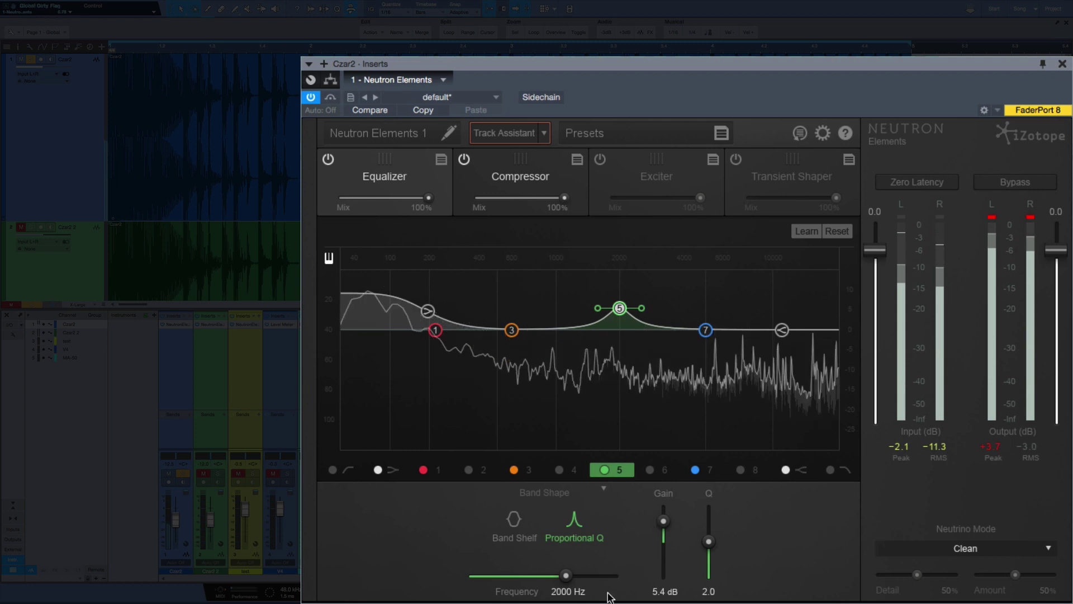
{"action": "left_click_drag", "start_coordinate": [567, 579], "coordinate": [576, 577]}
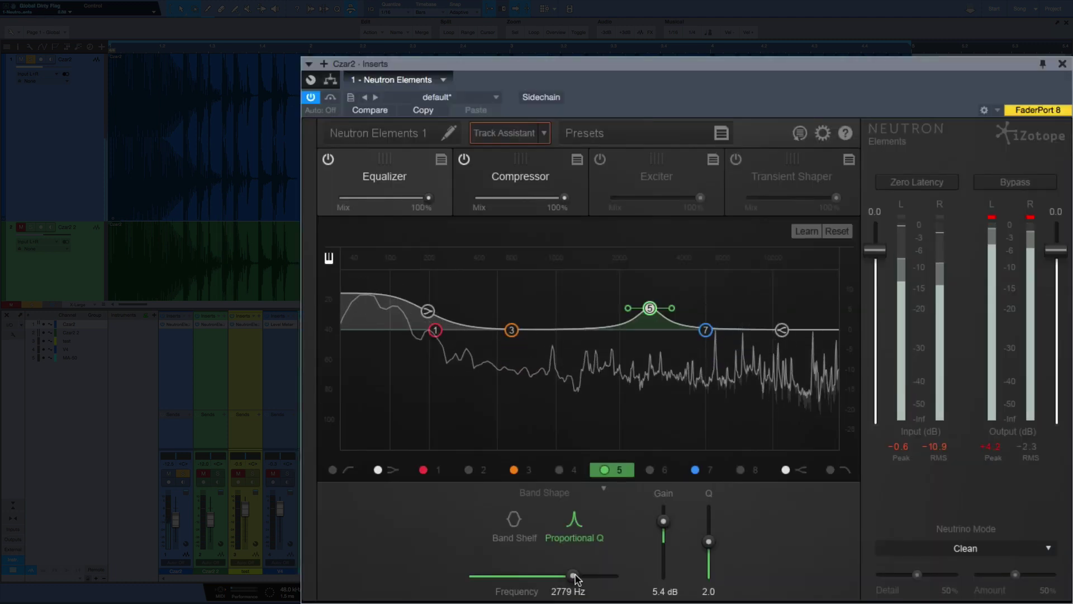
{"action": "double_click", "coordinate": [576, 578]}
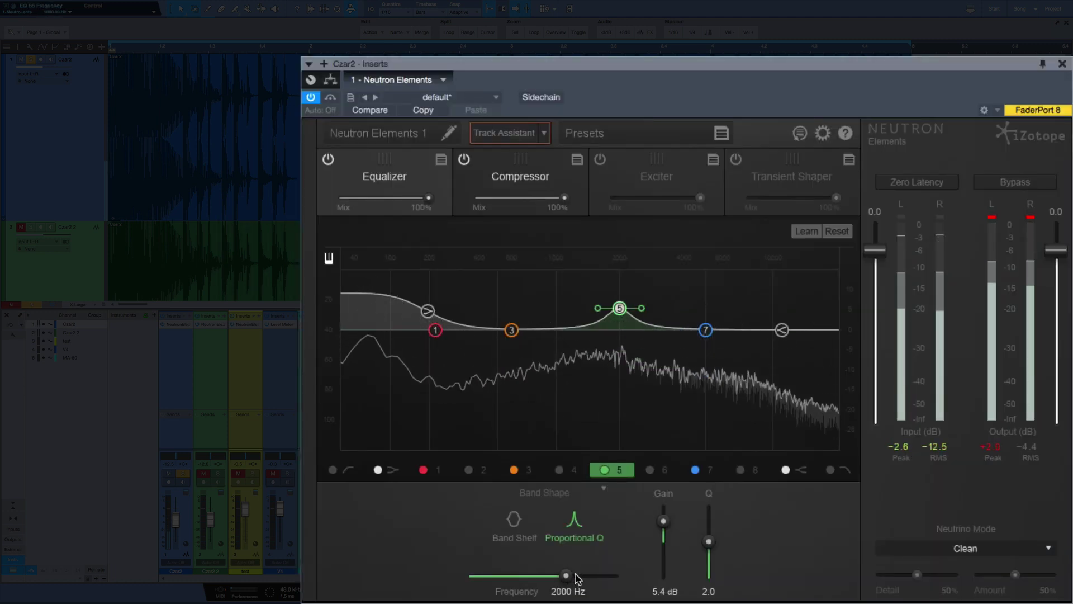
{"action": "left_click_drag", "start_coordinate": [576, 577], "coordinate": [580, 578]}
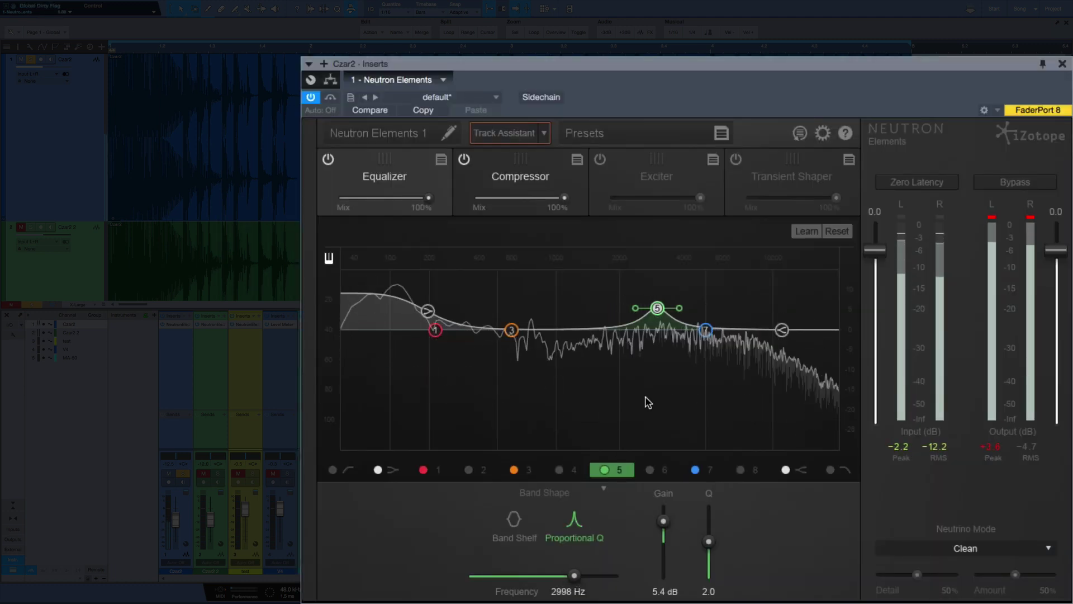
{"action": "left_click", "coordinate": [657, 309]}
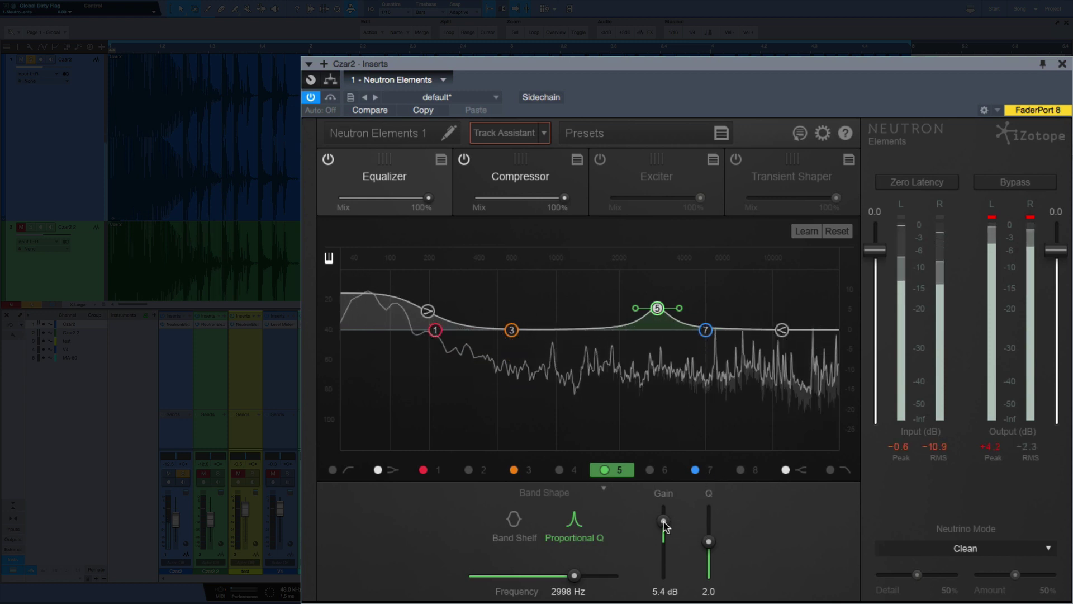
{"action": "left_click_drag", "start_coordinate": [662, 519], "coordinate": [660, 521]}
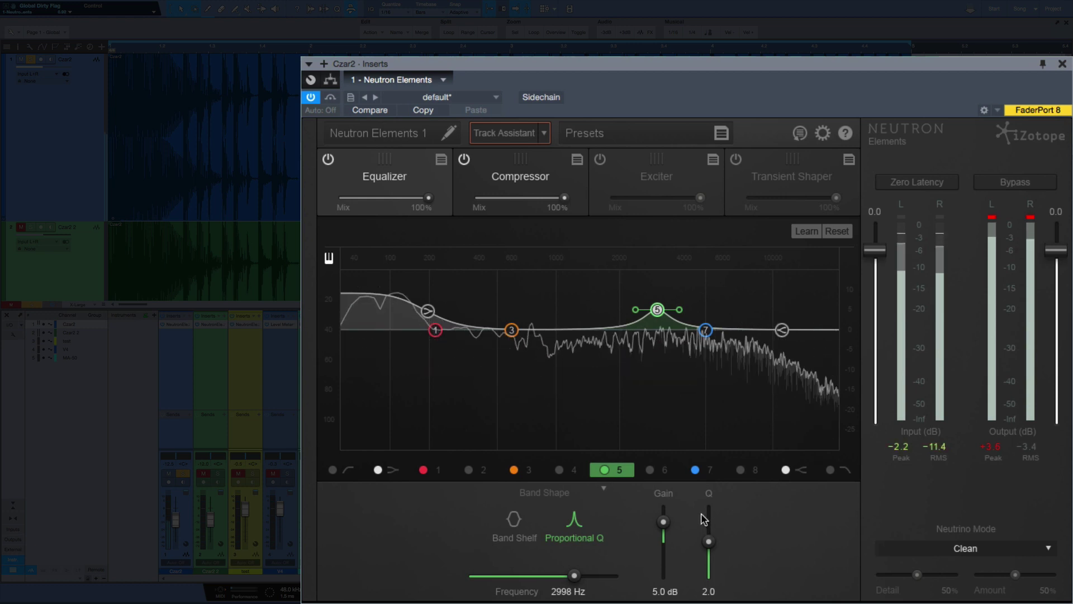
{"action": "key", "text": "space"}
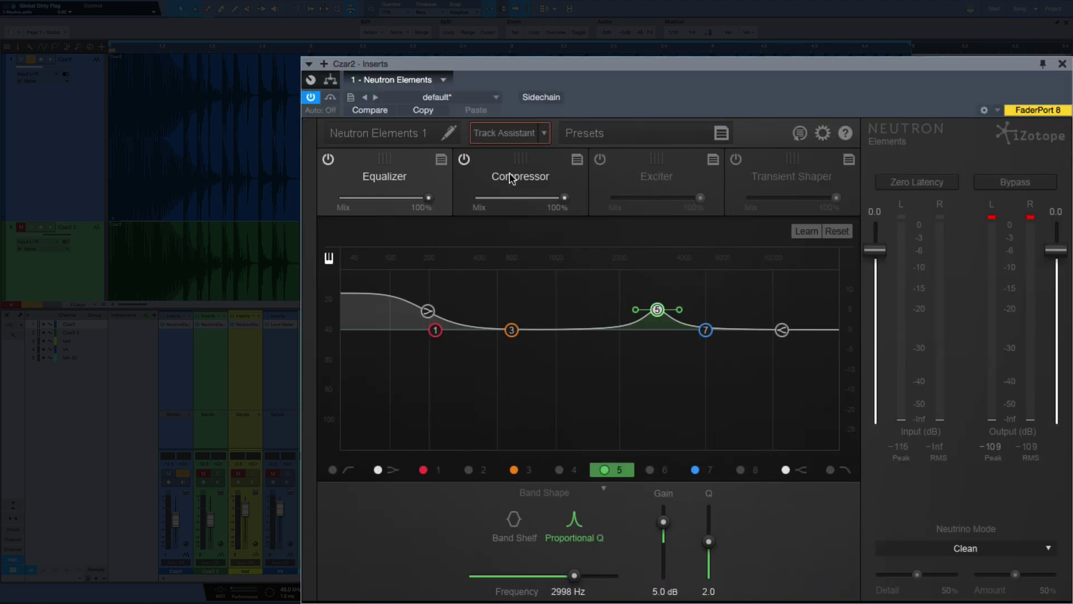
During playback, set the Compressor's threshold to about -8.2 dB, its ratio to 8.0:1 and its release to about 148.7 ms
{"action": "left_click", "coordinate": [673, 320]}
{"action": "key", "text": "space"}
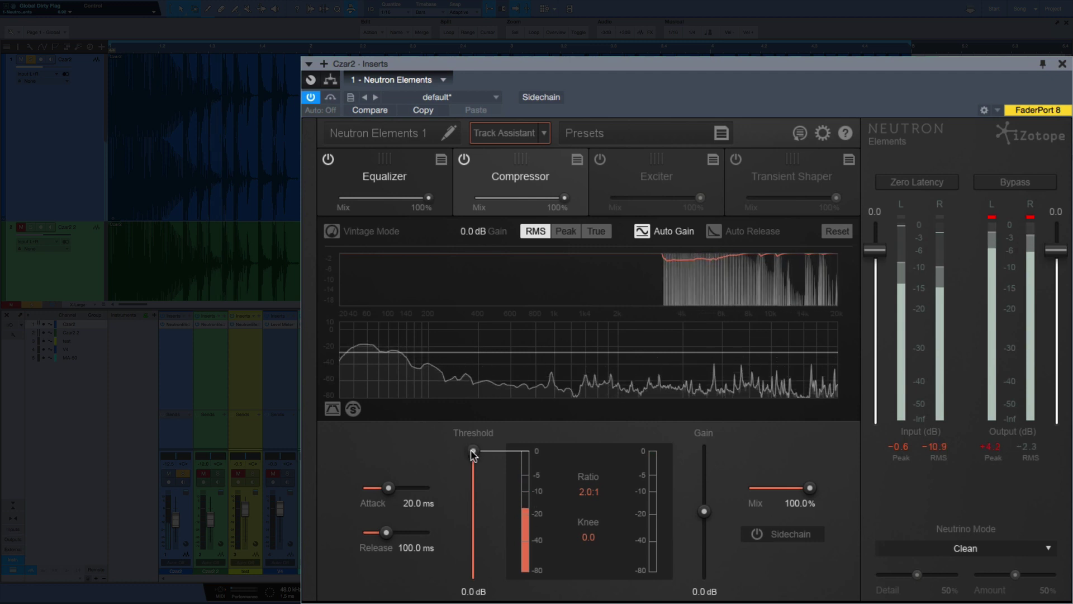
{"action": "left_click_drag", "start_coordinate": [472, 451], "coordinate": [474, 486]}
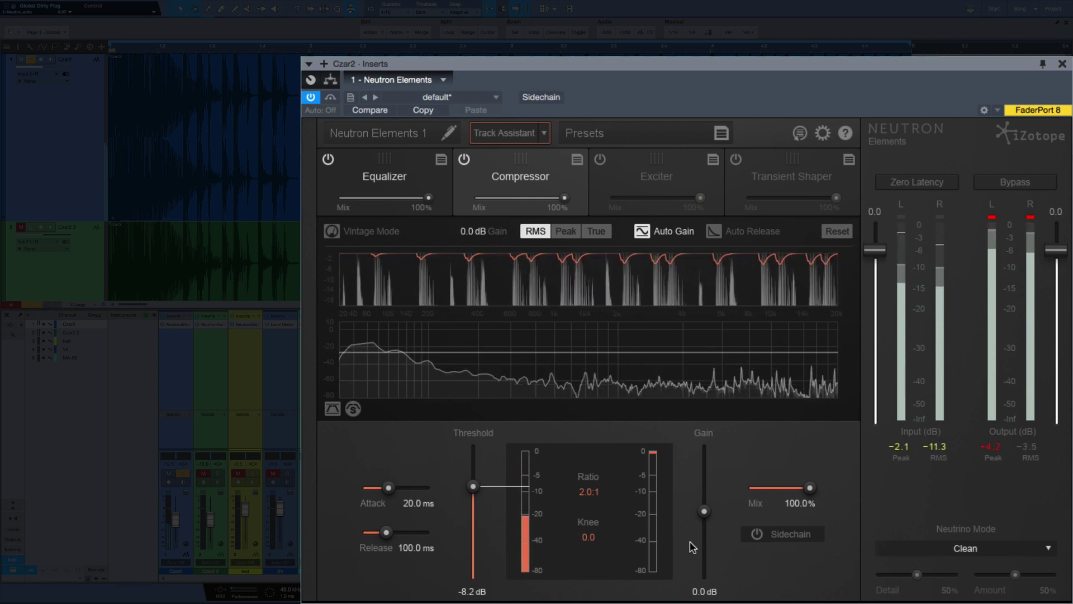
{"action": "left_click_drag", "start_coordinate": [603, 510], "coordinate": [596, 455]}
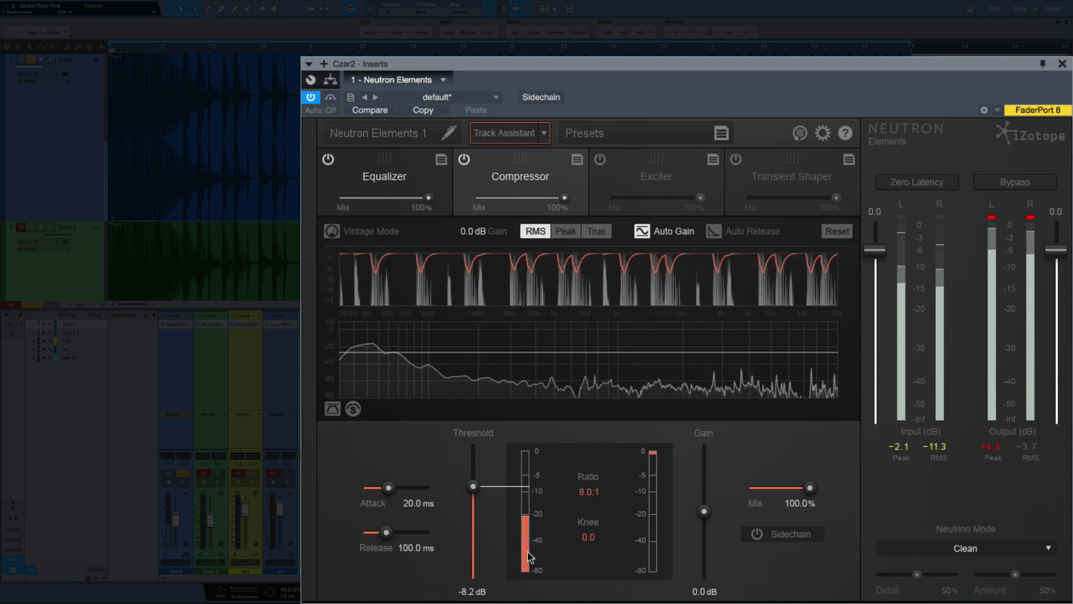
{"action": "left_click_drag", "start_coordinate": [386, 532], "coordinate": [388, 531]}
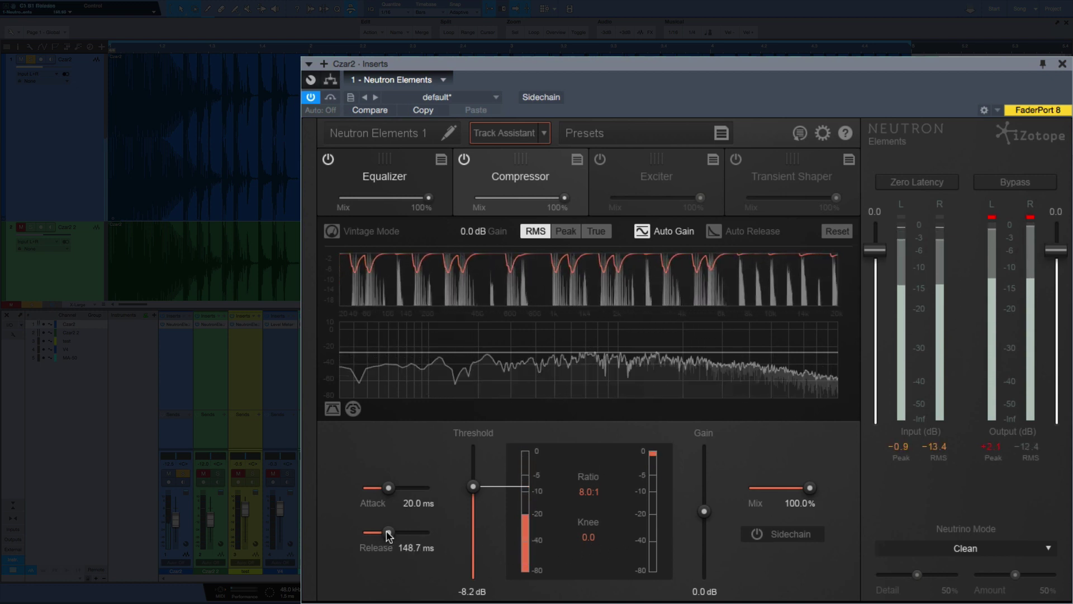
Bypass and re-enable the Compressor during playback to compare the sound, ending with playback stopped
{"action": "left_click", "coordinate": [464, 160]}
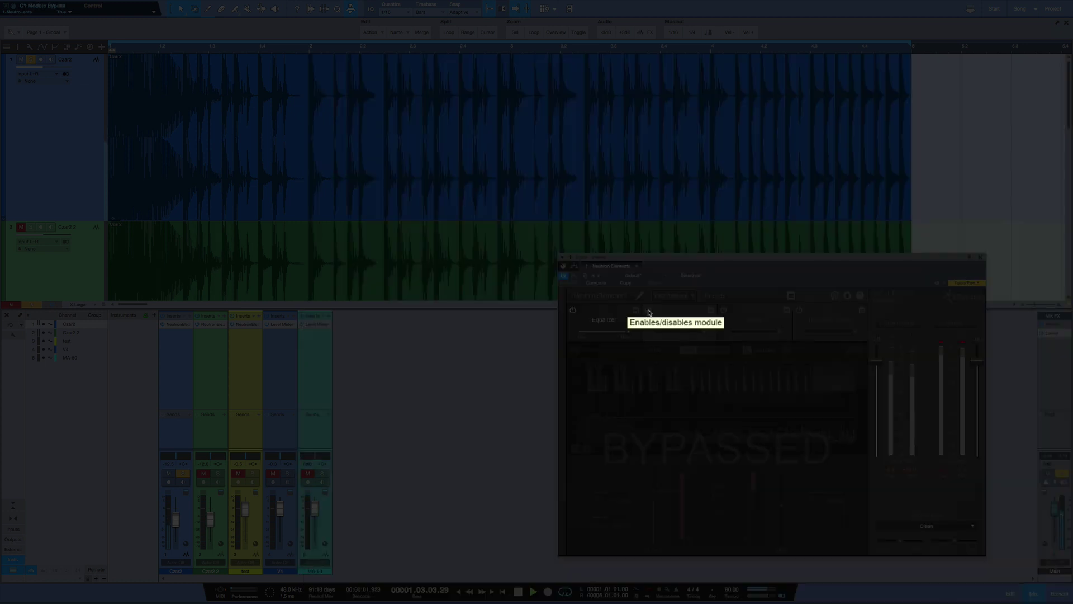
{"action": "left_click", "coordinate": [464, 160]}
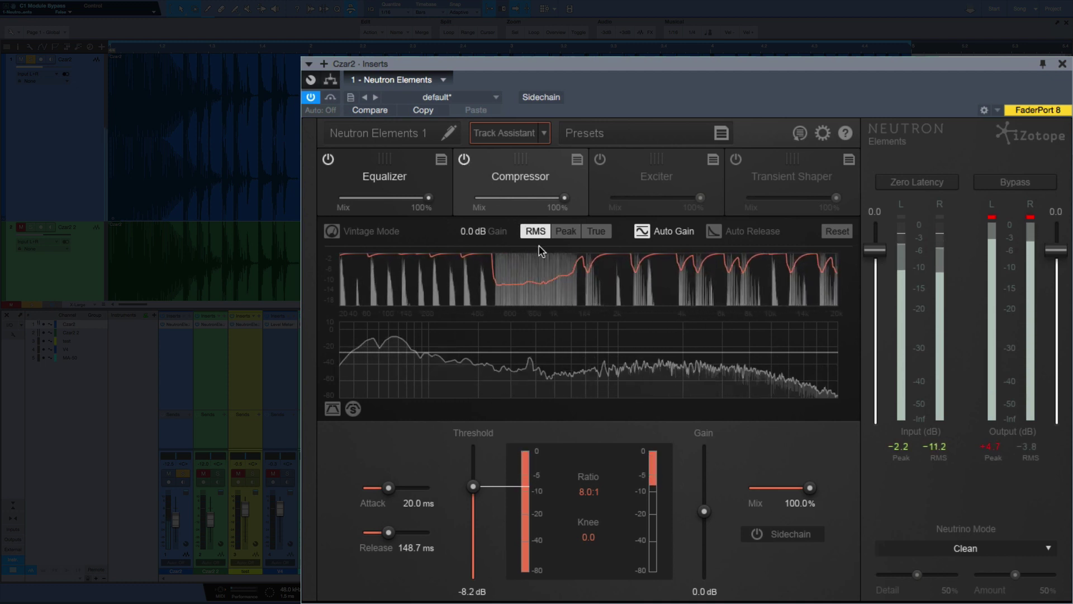
{"action": "key", "text": "space"}
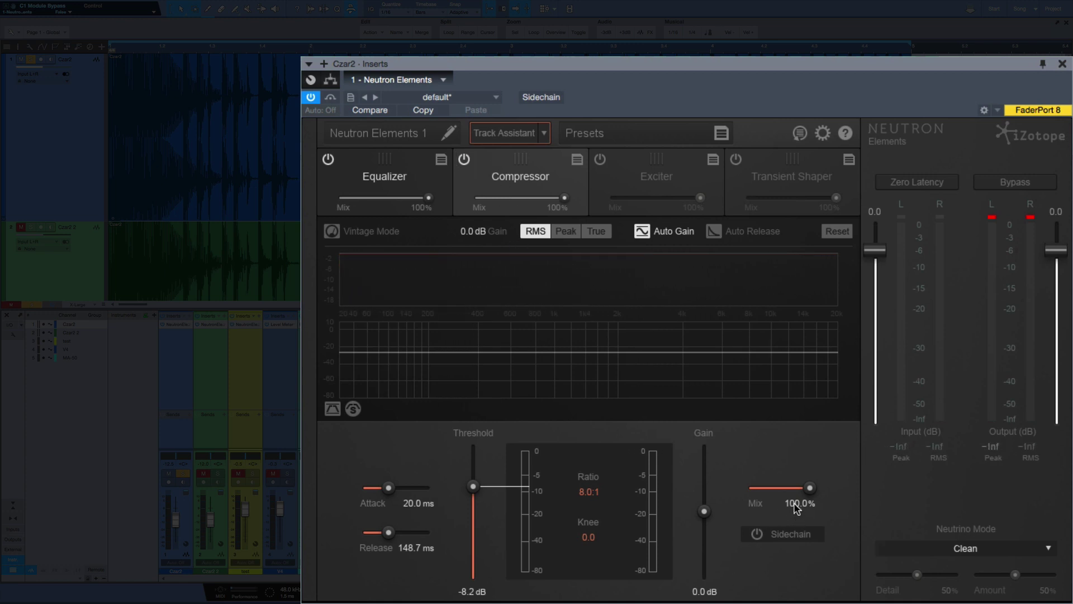
Enable the Exciter module during playback and raise its drive to about 5.0 dB
{"action": "left_click", "coordinate": [642, 168]}
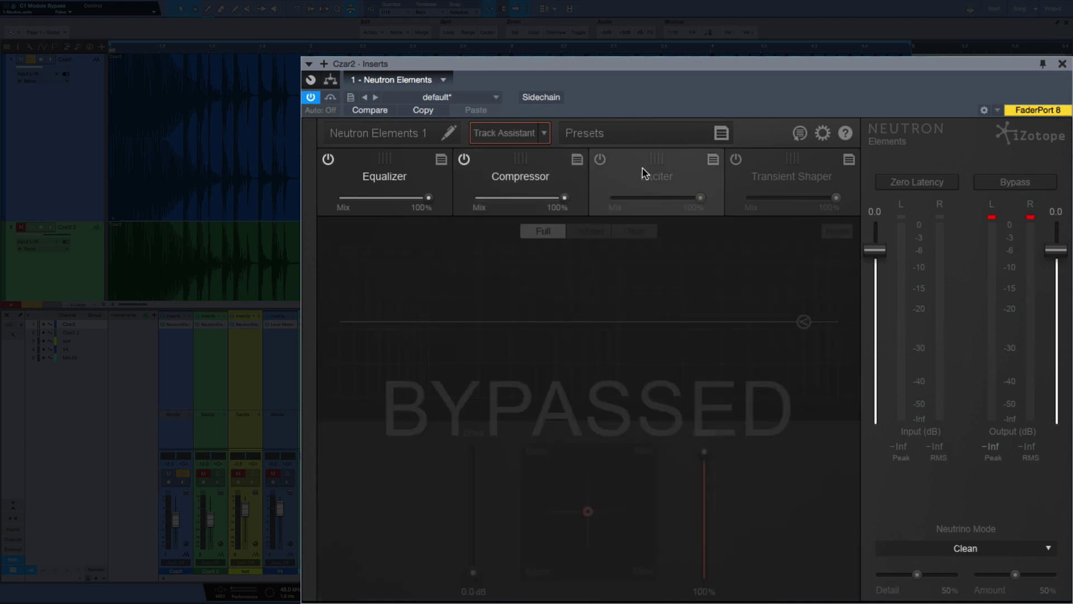
{"action": "key", "text": "space"}
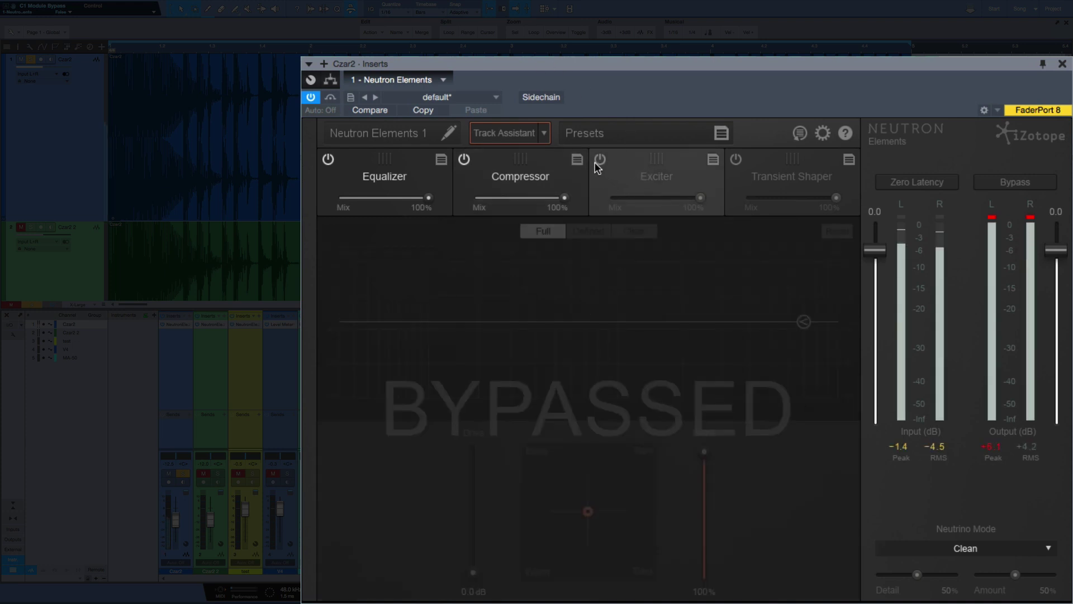
{"action": "left_click", "coordinate": [599, 159]}
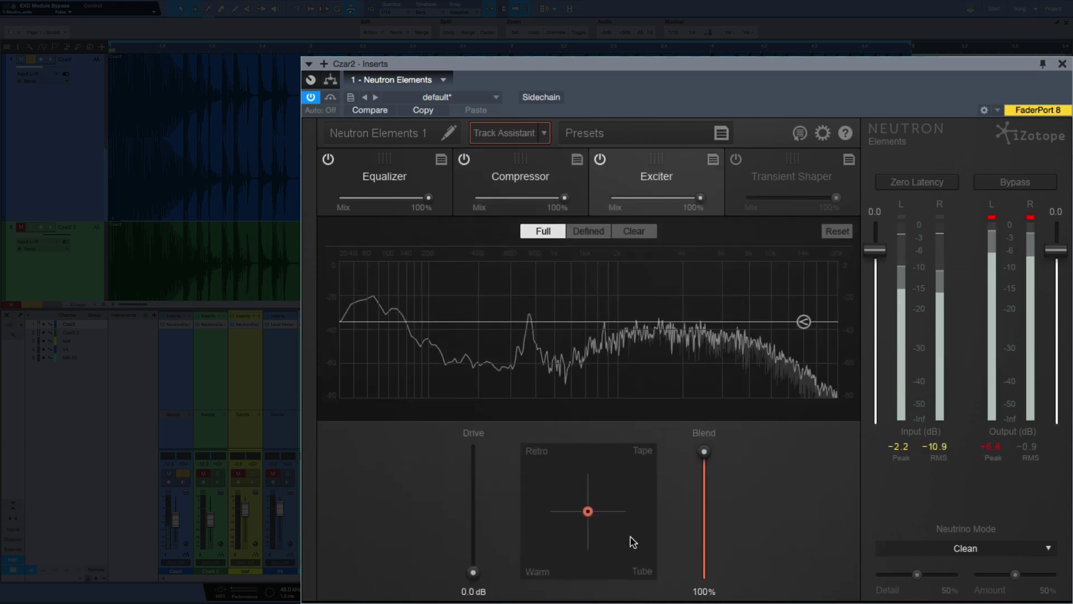
{"action": "left_click_drag", "start_coordinate": [473, 571], "coordinate": [473, 532]}
Try the Exciter's Warm and Retro characters, settle the blend point just off centre toward Tube, and stop playback
{"action": "left_click_drag", "start_coordinate": [587, 511], "coordinate": [526, 574]}
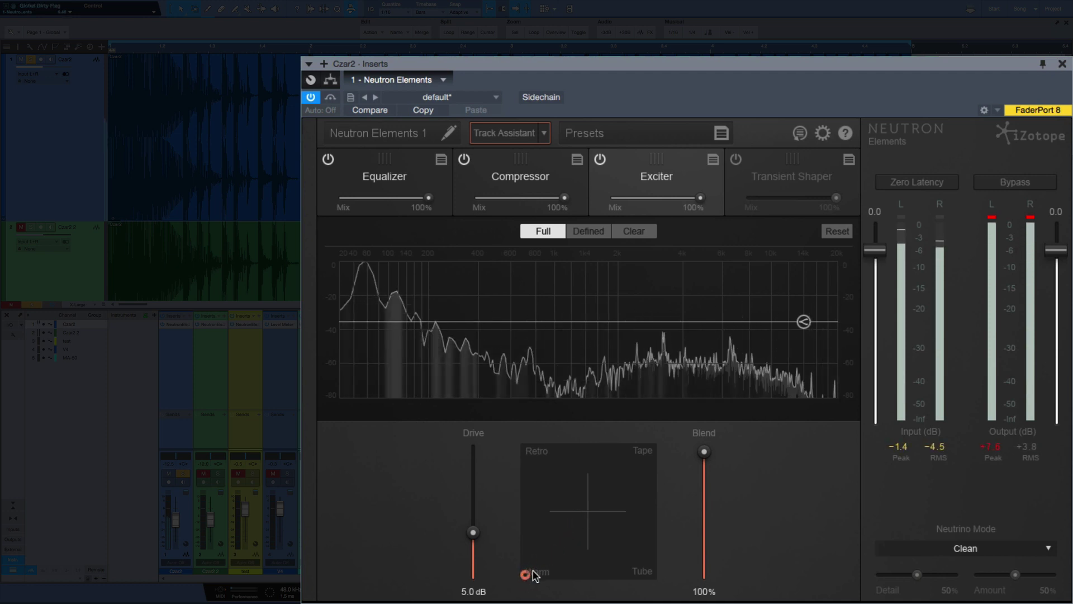
{"action": "left_click_drag", "start_coordinate": [525, 576], "coordinate": [498, 437]}
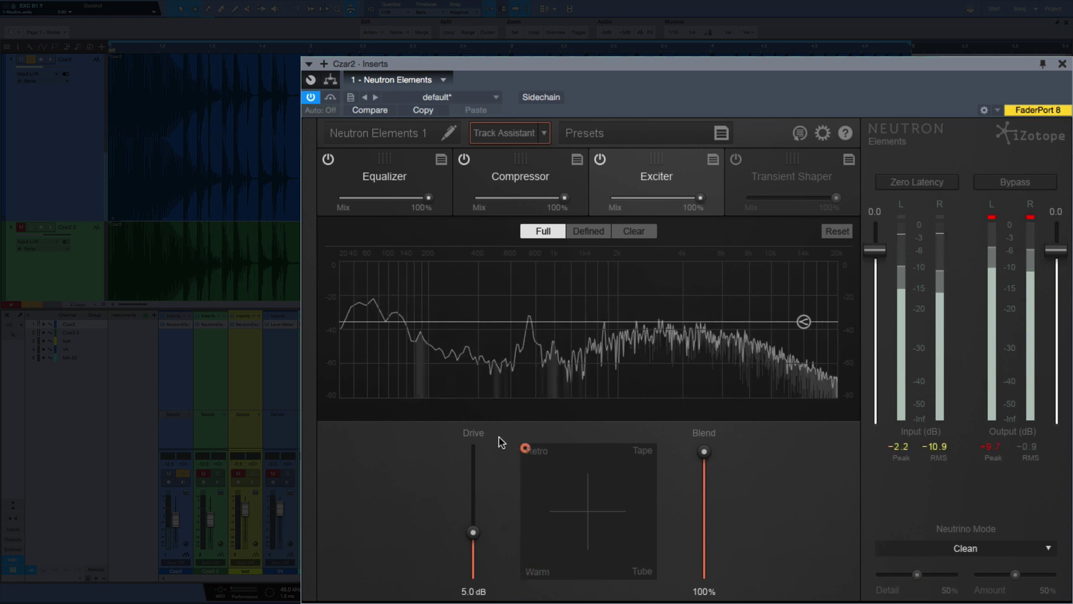
{"action": "left_click_drag", "start_coordinate": [521, 452], "coordinate": [606, 524]}
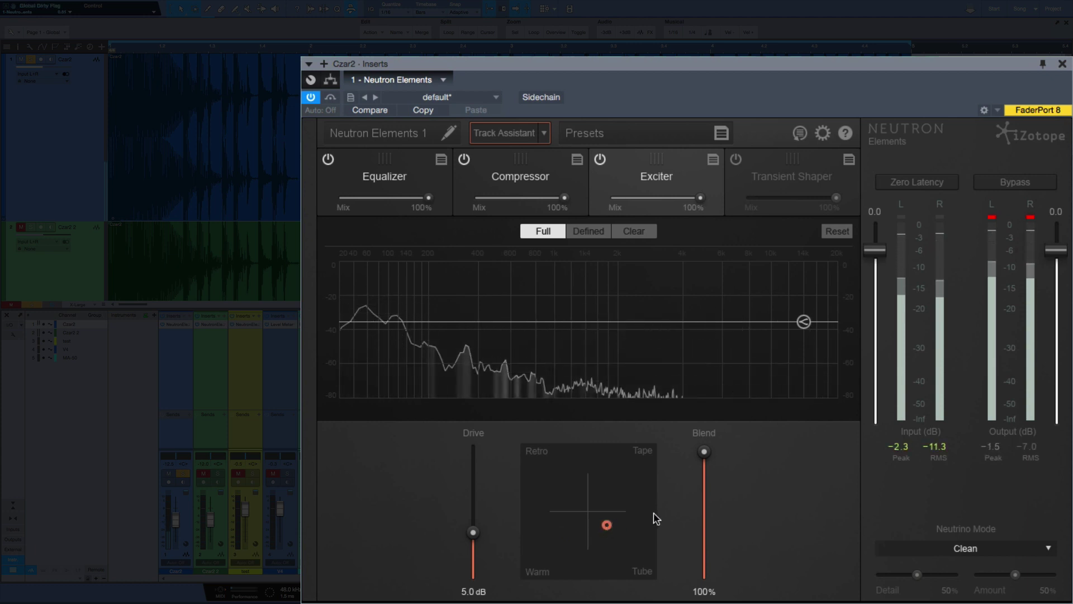
{"action": "key", "text": "space"}
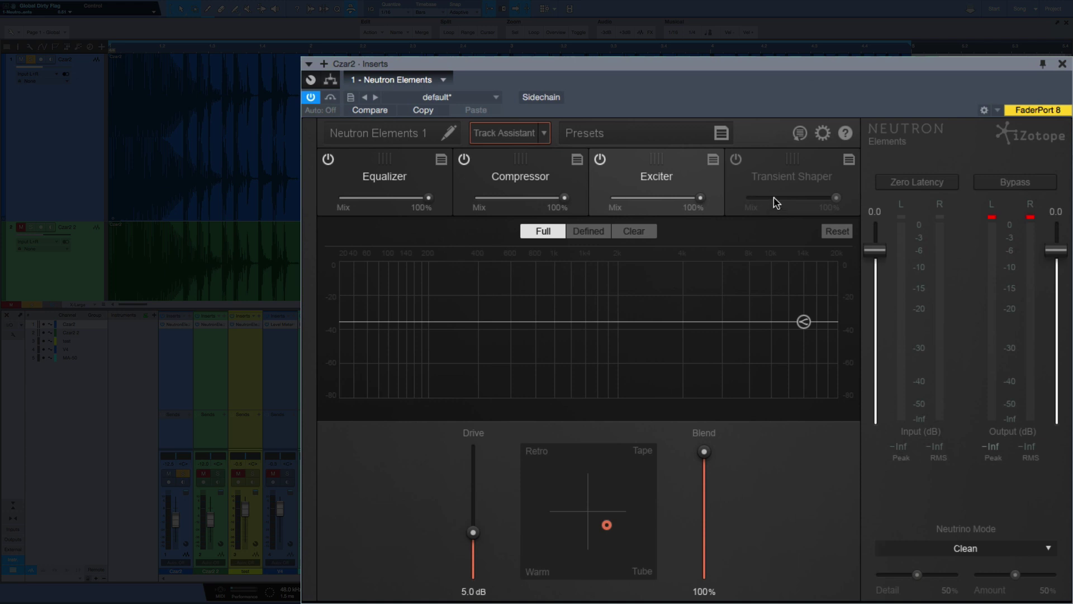
Enable the Transient Shaper and raise its attack to about 4.5 dB while the track plays
{"action": "left_click", "coordinate": [783, 175]}
{"action": "left_click", "coordinate": [735, 160]}
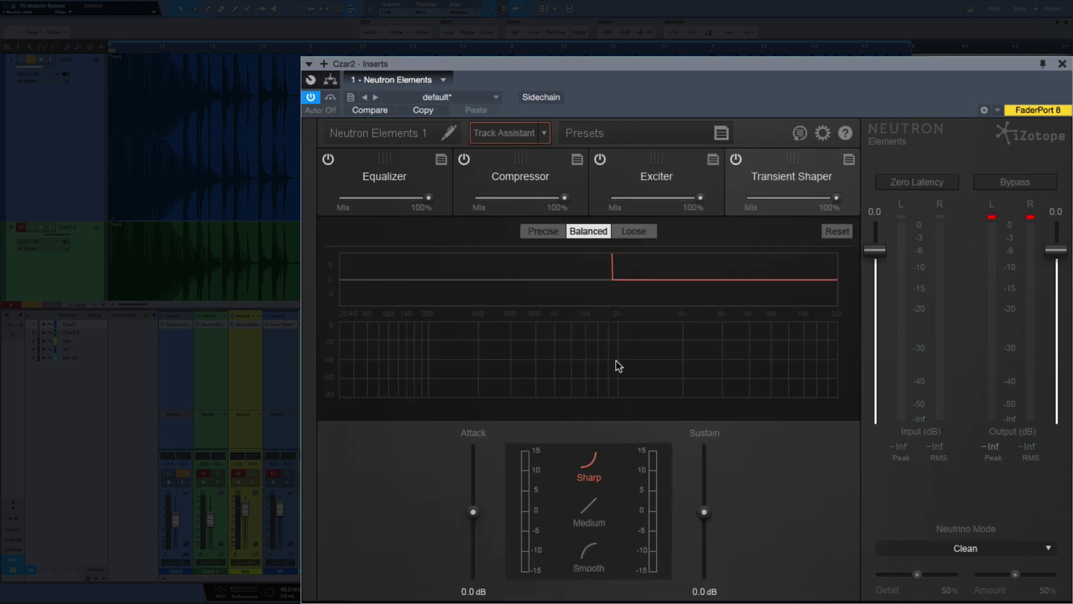
{"action": "key", "text": "space"}
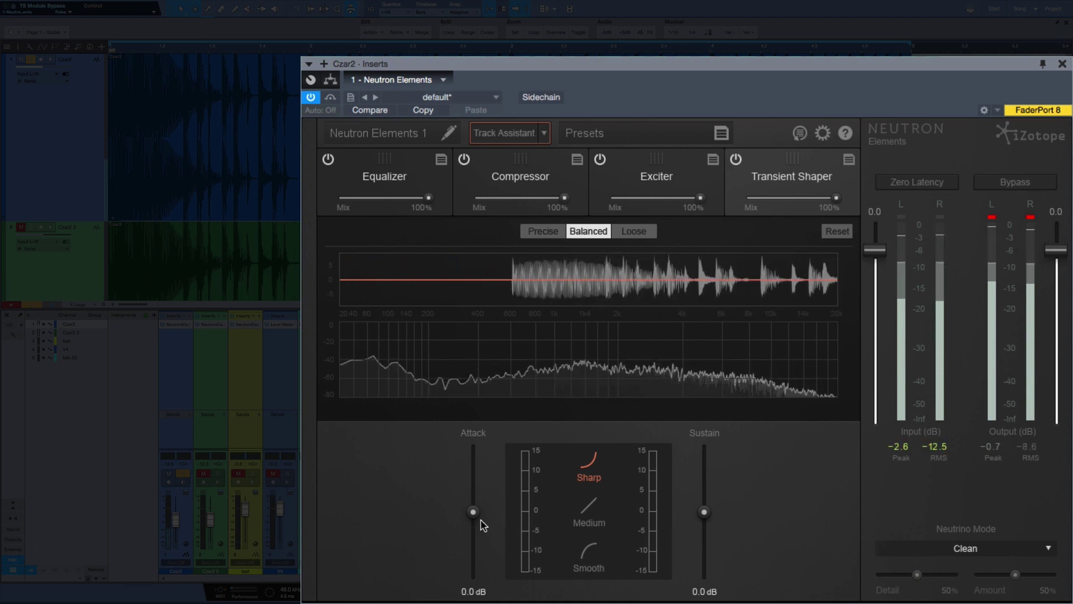
{"action": "scroll", "coordinate": [472, 514], "scroll_direction": "up", "scroll_amount": 1}
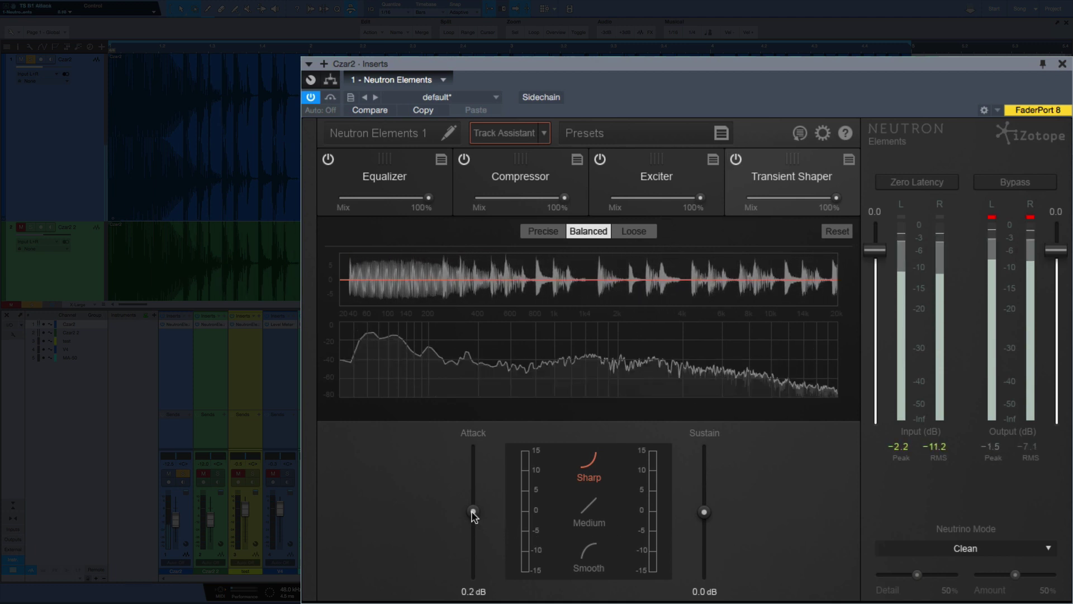
{"action": "left_click_drag", "start_coordinate": [472, 512], "coordinate": [475, 497]}
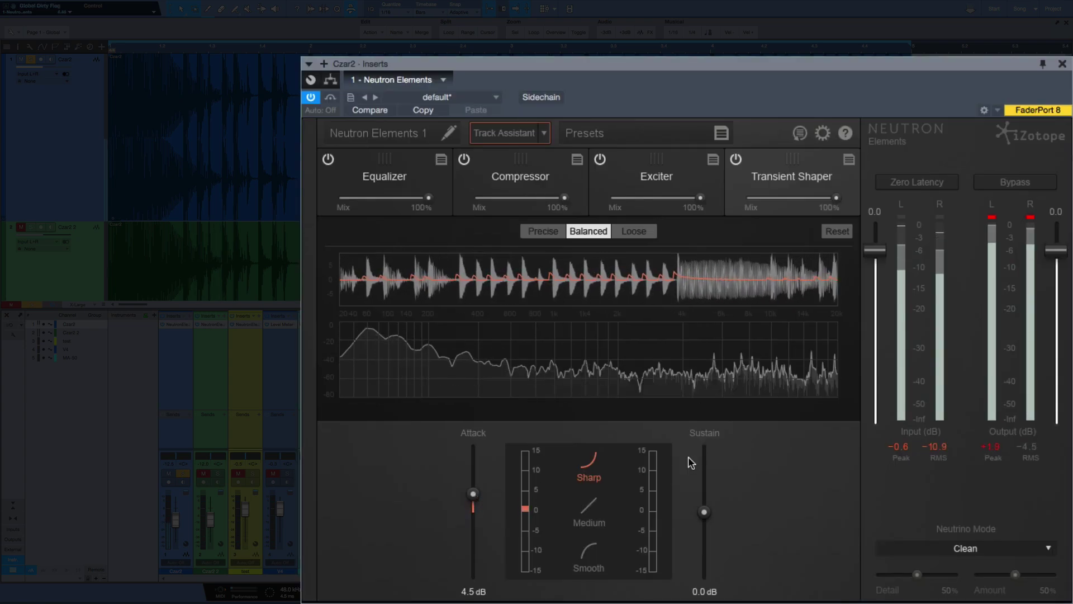
Compare the sound with the Transient Shaper bypassed, raise its attack to about 9.0 dB, and stop playback
{"action": "left_click", "coordinate": [735, 160]}
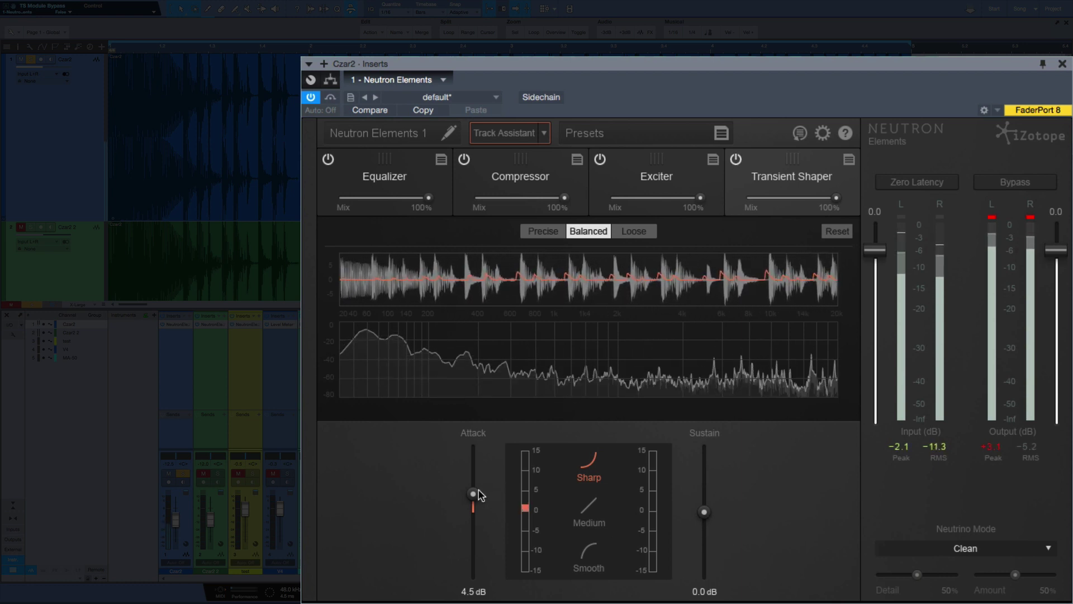
{"action": "left_click_drag", "start_coordinate": [478, 492], "coordinate": [471, 486]}
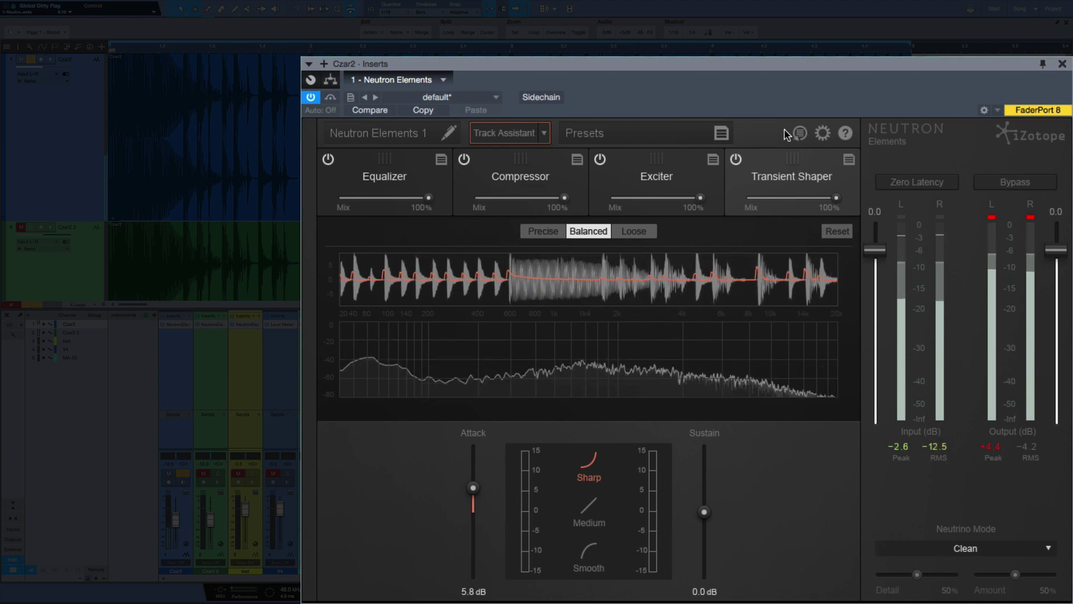
{"action": "key", "text": "space"}
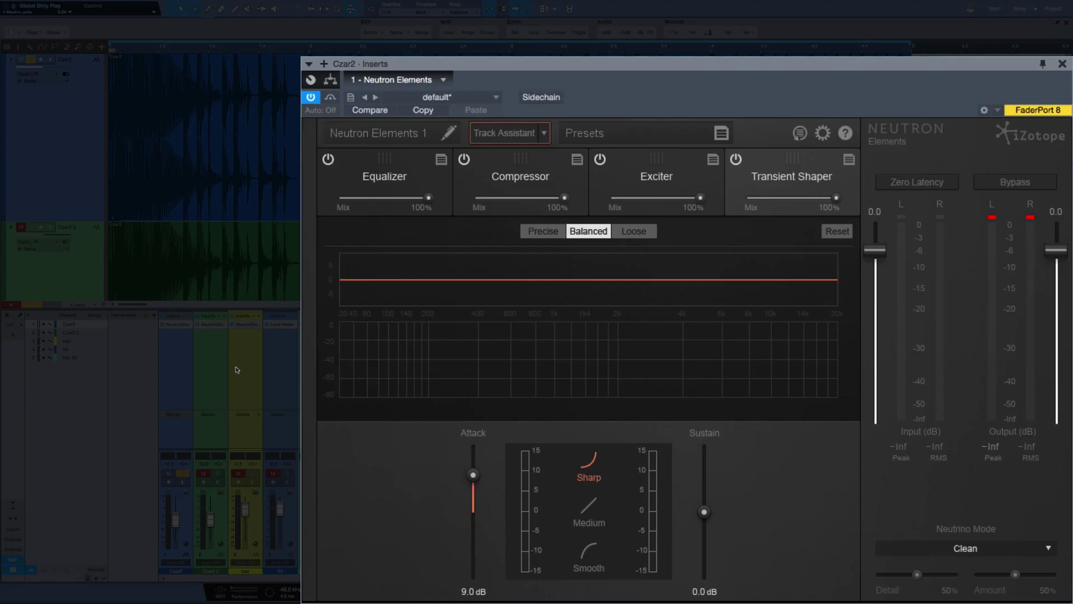
Open Neutron Elements on the Czar2 2 channel and choose Broadband Clarity as the Track Assistant preset
{"action": "left_click", "coordinate": [211, 327]}
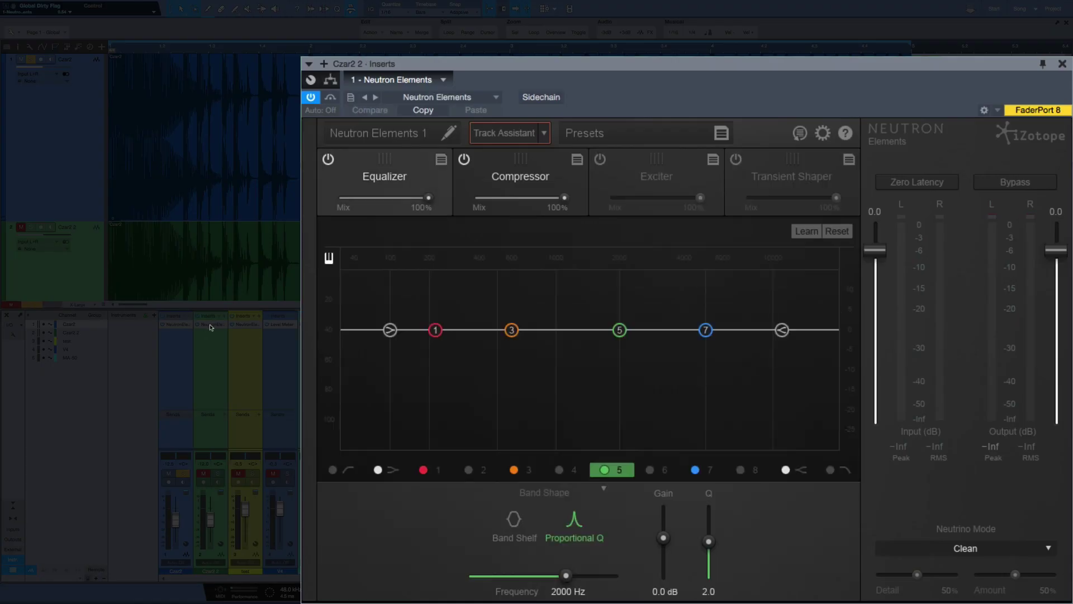
{"action": "left_click", "coordinate": [542, 135]}
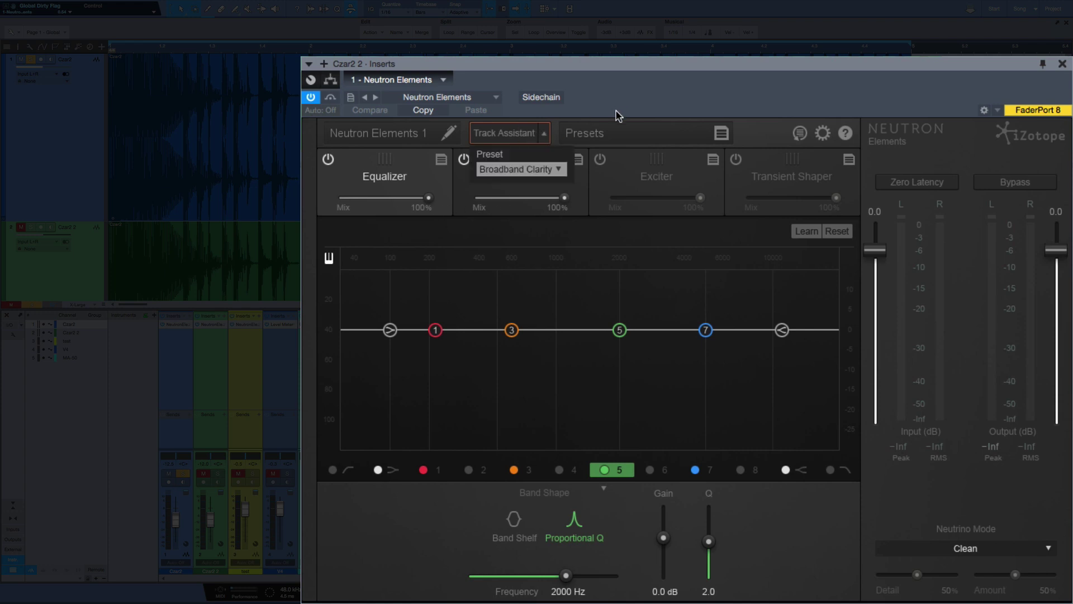
{"action": "left_click", "coordinate": [558, 169]}
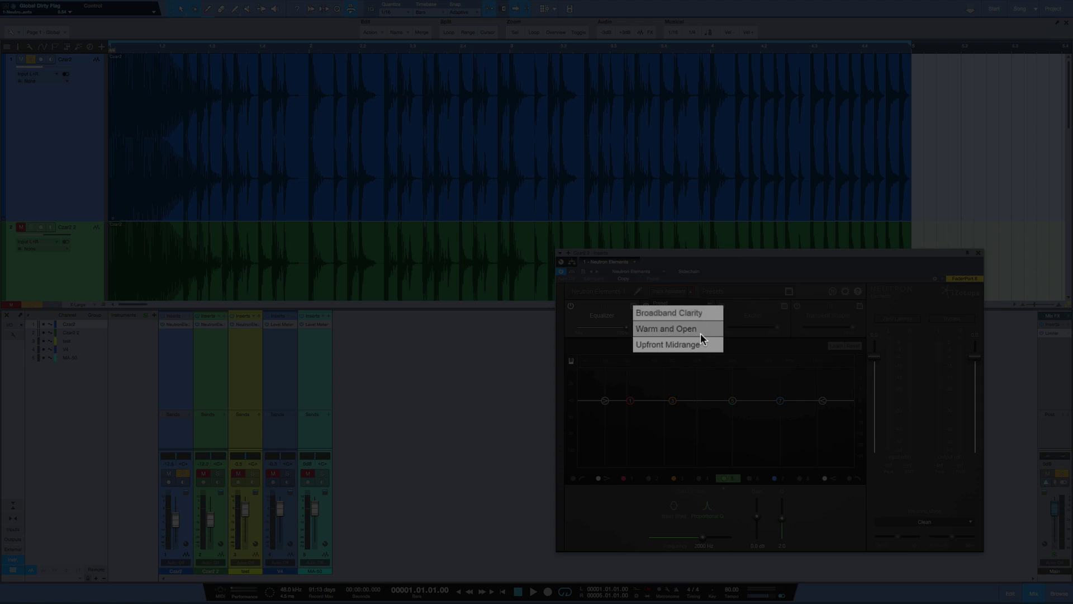
{"action": "left_click", "coordinate": [688, 314]}
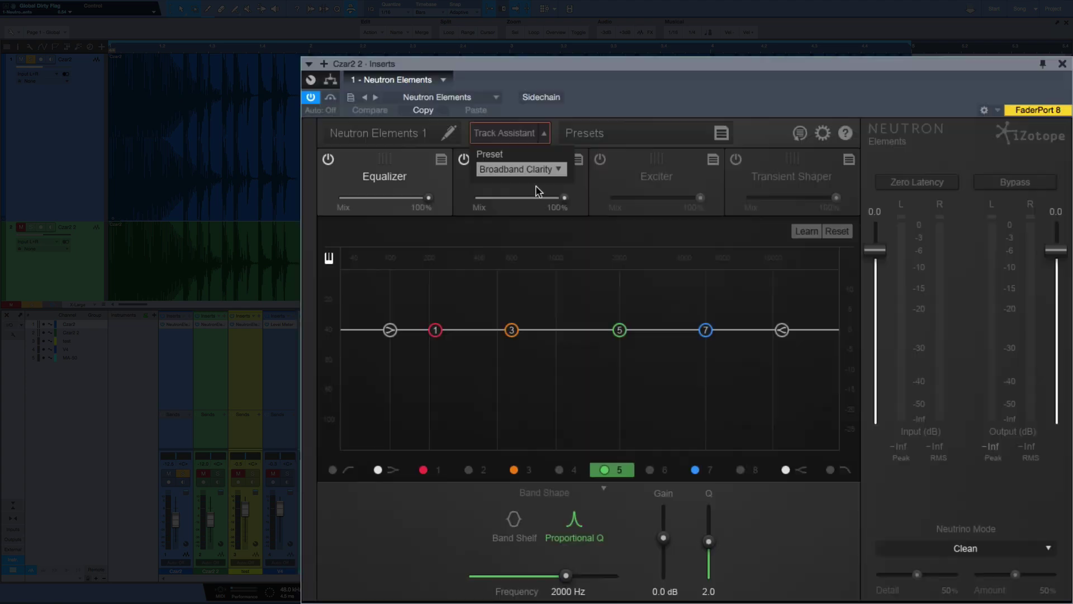
Try the Drums / Percussive Neutrino mode and switch it to Vocals / Dialogue
{"action": "left_click", "coordinate": [969, 546]}
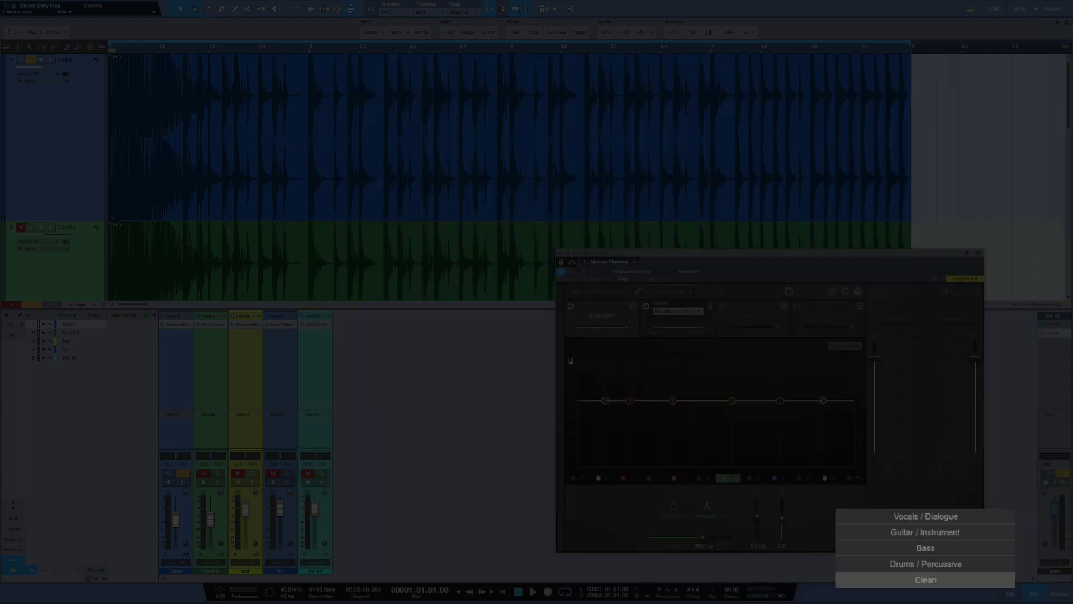
{"action": "left_click", "coordinate": [964, 564]}
{"action": "left_click", "coordinate": [1030, 551]}
{"action": "left_click", "coordinate": [950, 521]}
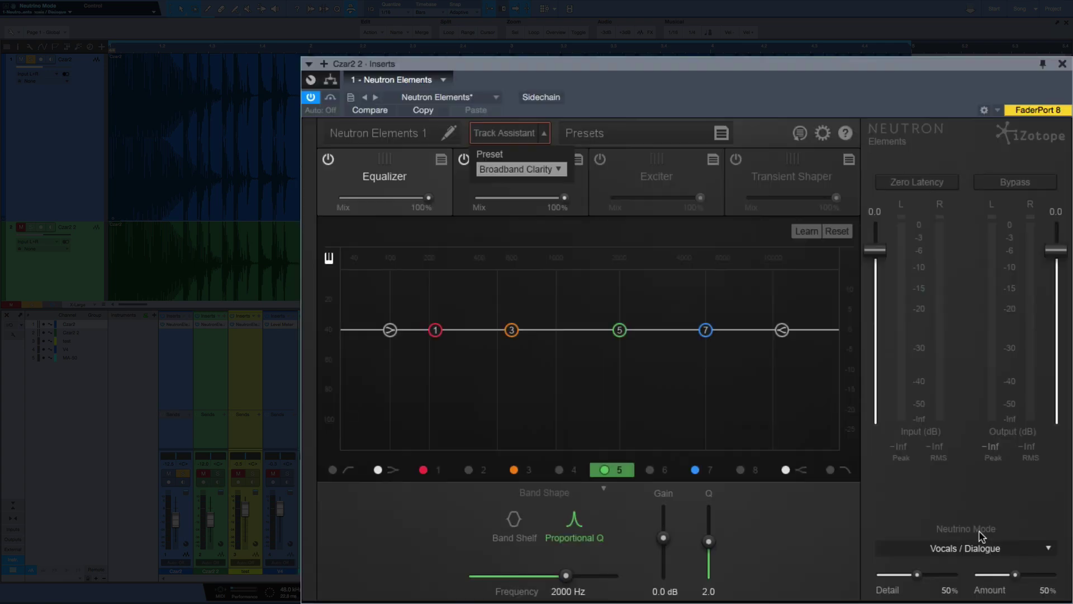
Run Track Assistant while the soloed Czar2 2 track plays, and toggle equalizer band 3 off and back on
{"action": "left_click", "coordinate": [505, 133]}
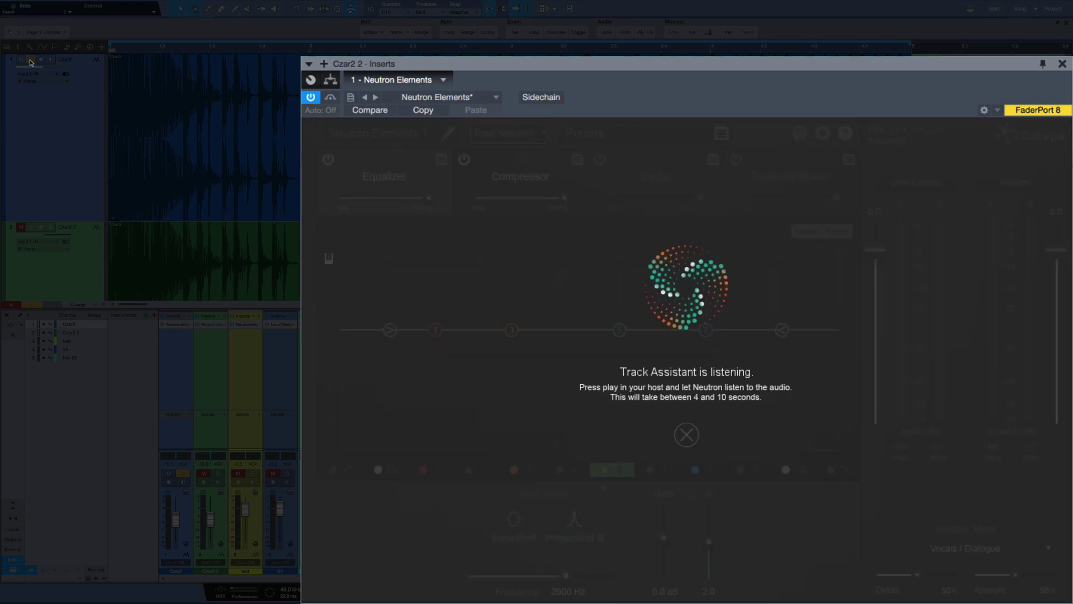
{"action": "left_click", "coordinate": [31, 227]}
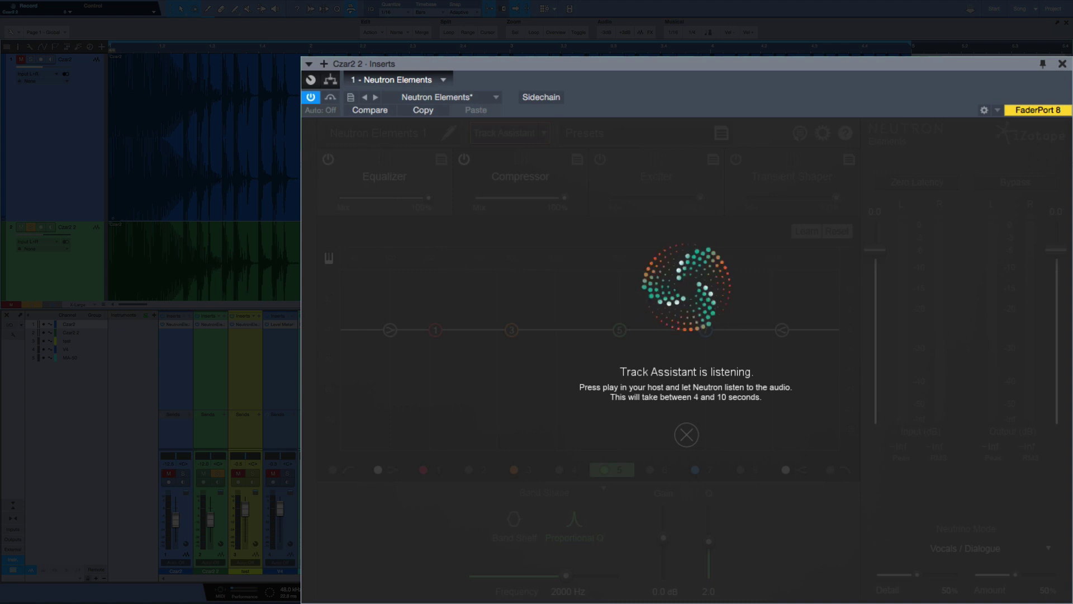
{"action": "key", "text": "space"}
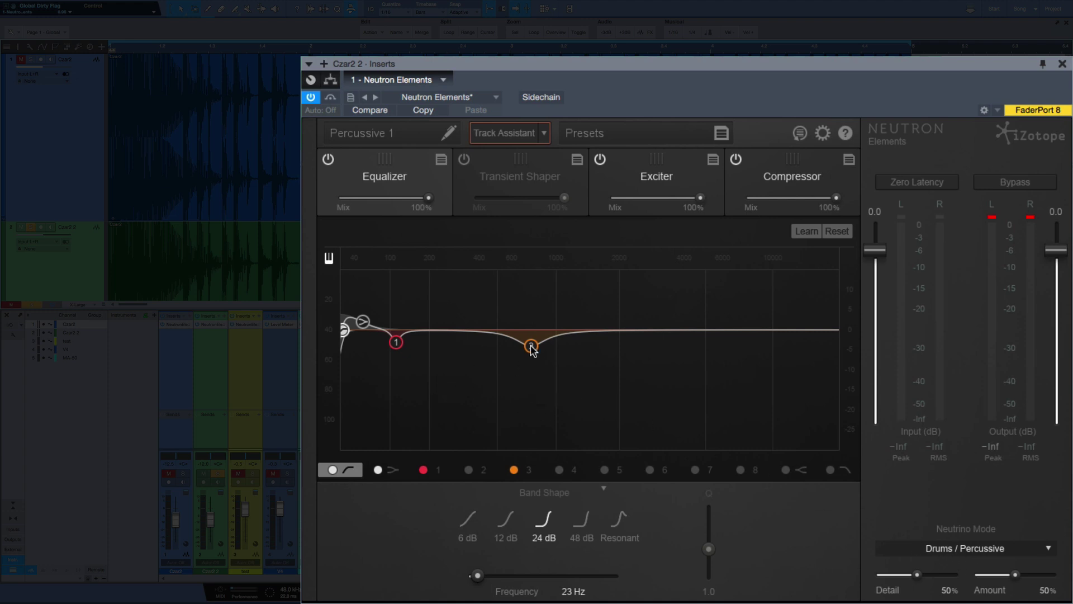
{"action": "left_click", "coordinate": [515, 471]}
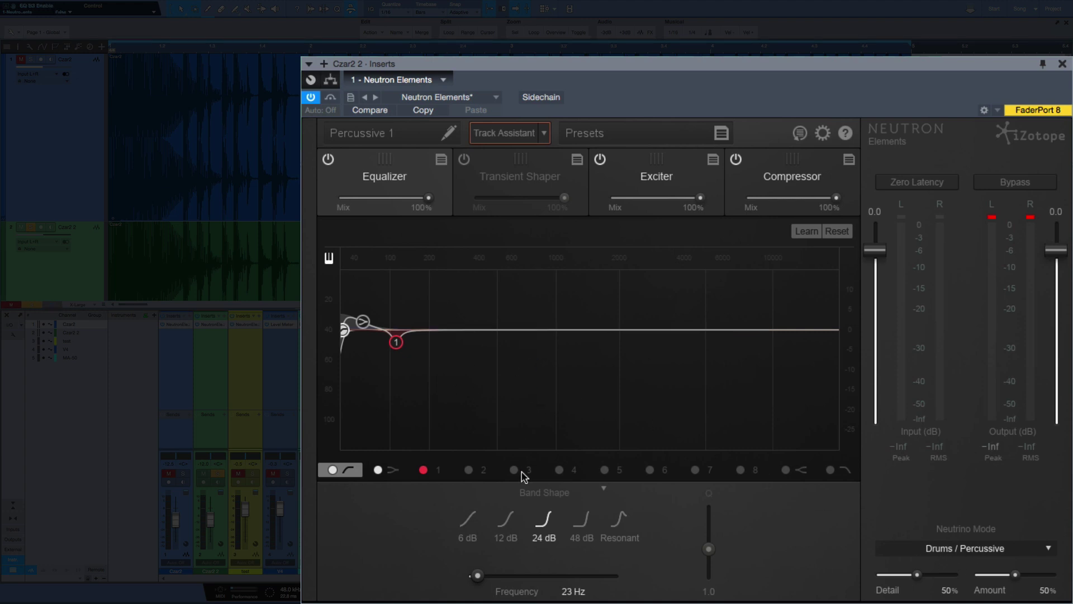
{"action": "left_click", "coordinate": [526, 473]}
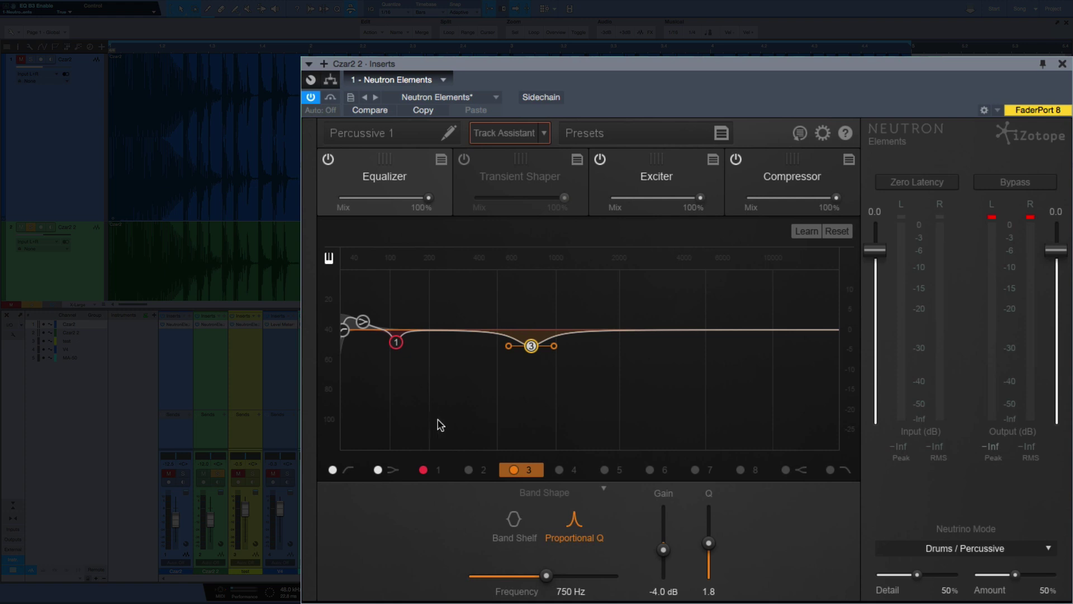
Rerun Track Assistant on the Czar2 2 track with the Warm and Open preset, and stop playback
{"action": "left_click", "coordinate": [544, 134]}
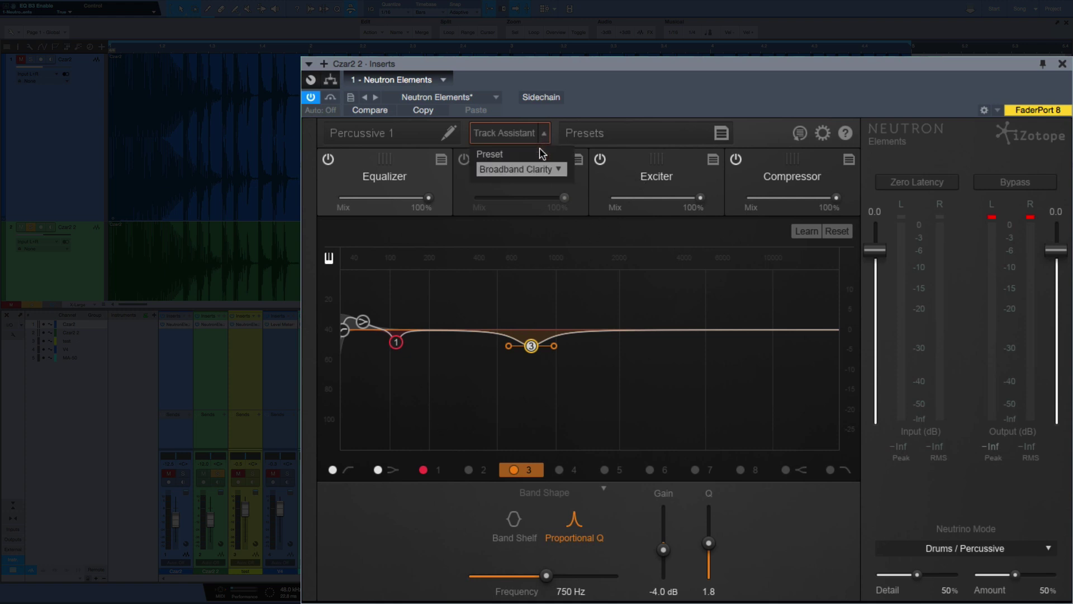
{"action": "left_click", "coordinate": [539, 168]}
{"action": "left_click", "coordinate": [665, 329]}
{"action": "left_click", "coordinate": [505, 134]}
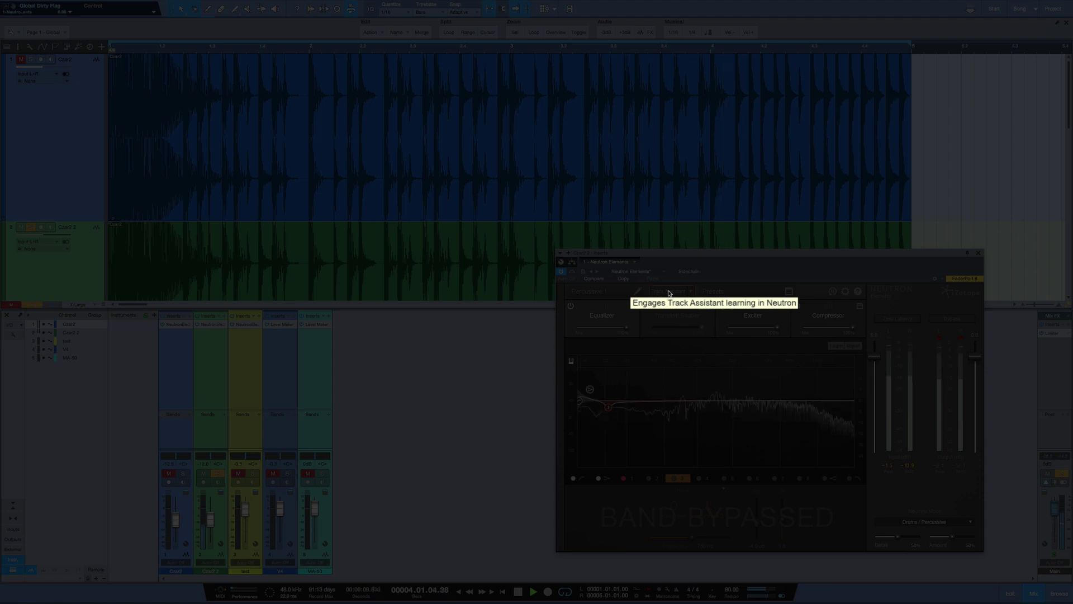
{"action": "key", "text": "space"}
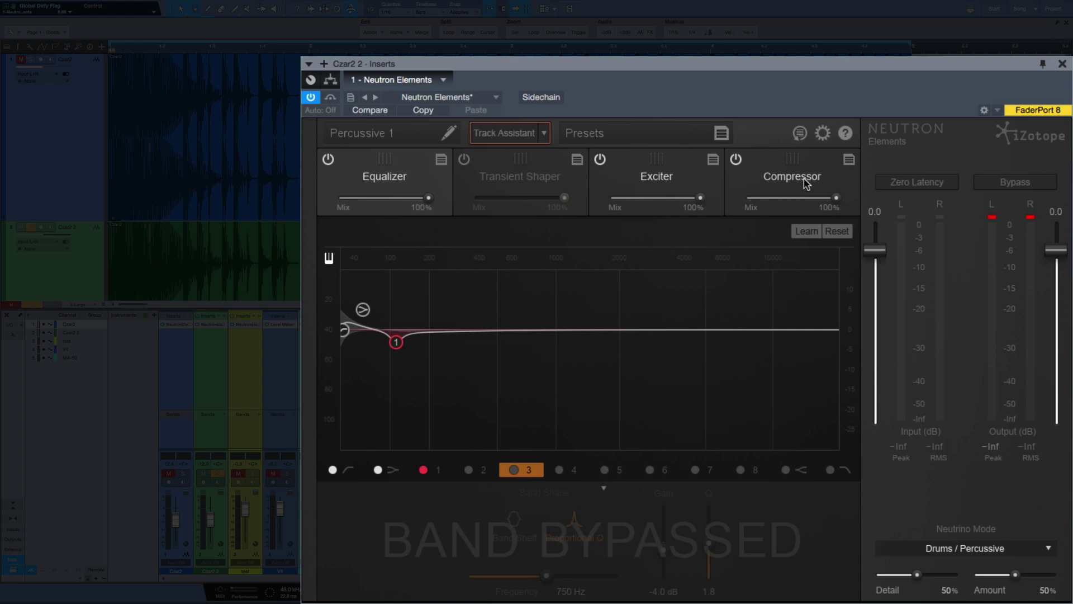
Rerun Track Assistant with the Upfront Midrange preset, stop playback, and select equalizer band 2
{"action": "left_click", "coordinate": [542, 134]}
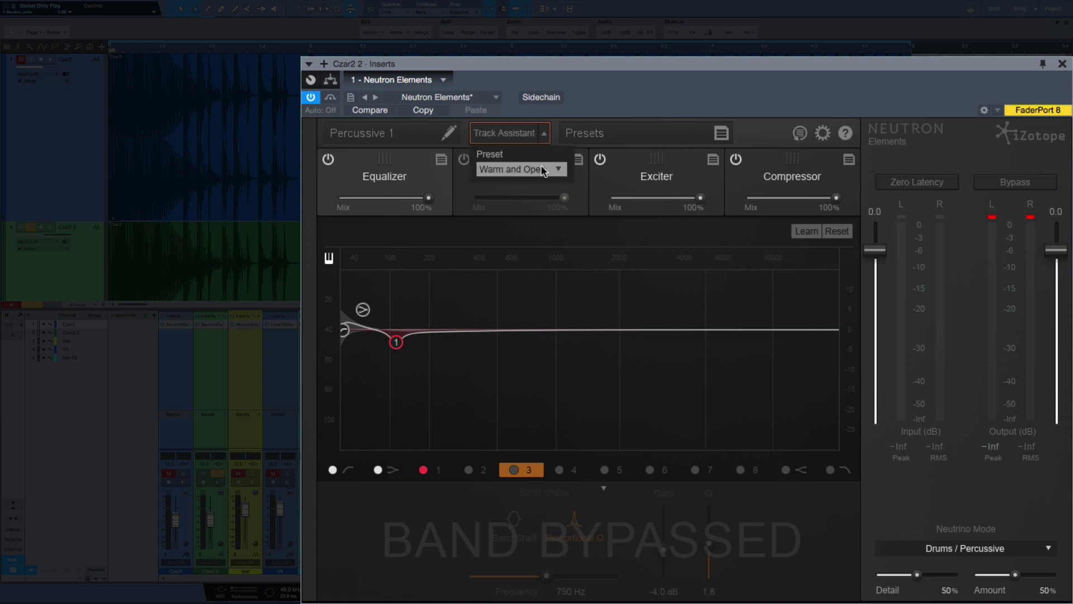
{"action": "left_click", "coordinate": [541, 165]}
{"action": "left_click", "coordinate": [689, 352]}
{"action": "left_click", "coordinate": [492, 134]}
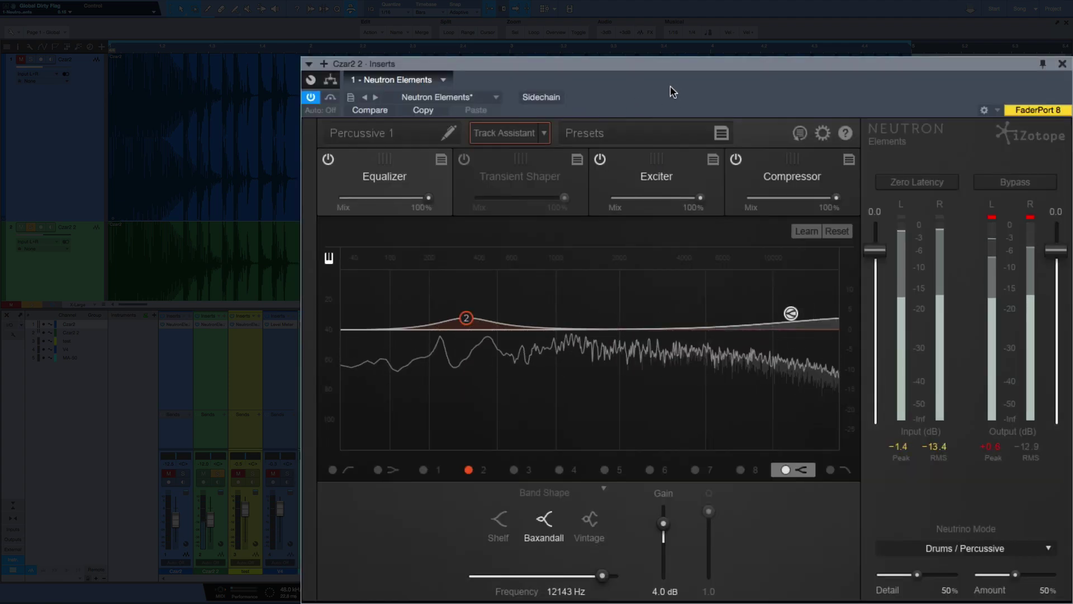
{"action": "key", "text": "space"}
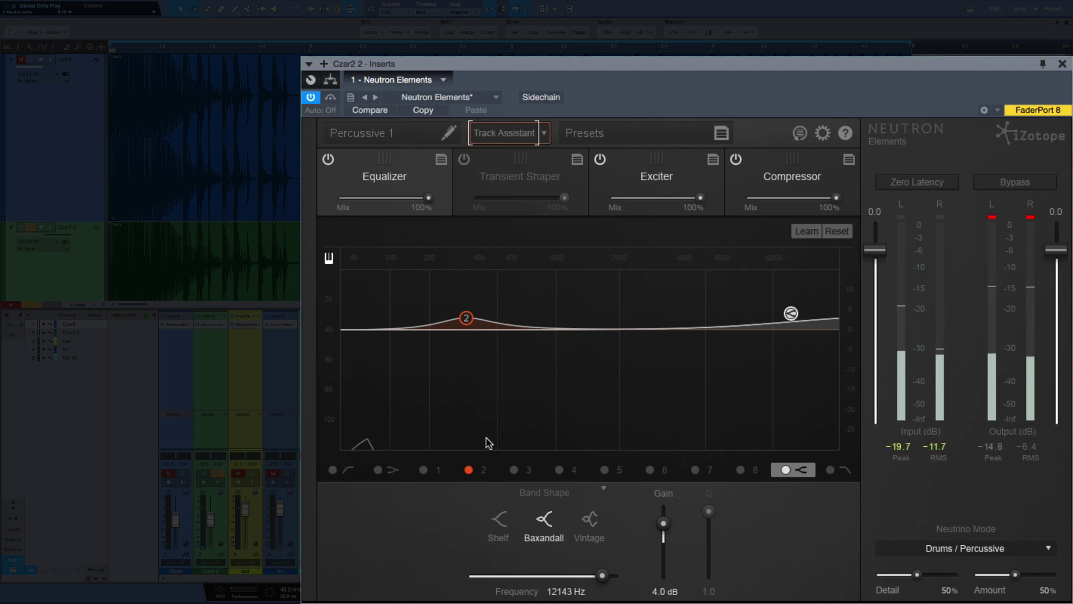
{"action": "left_click", "coordinate": [487, 471]}
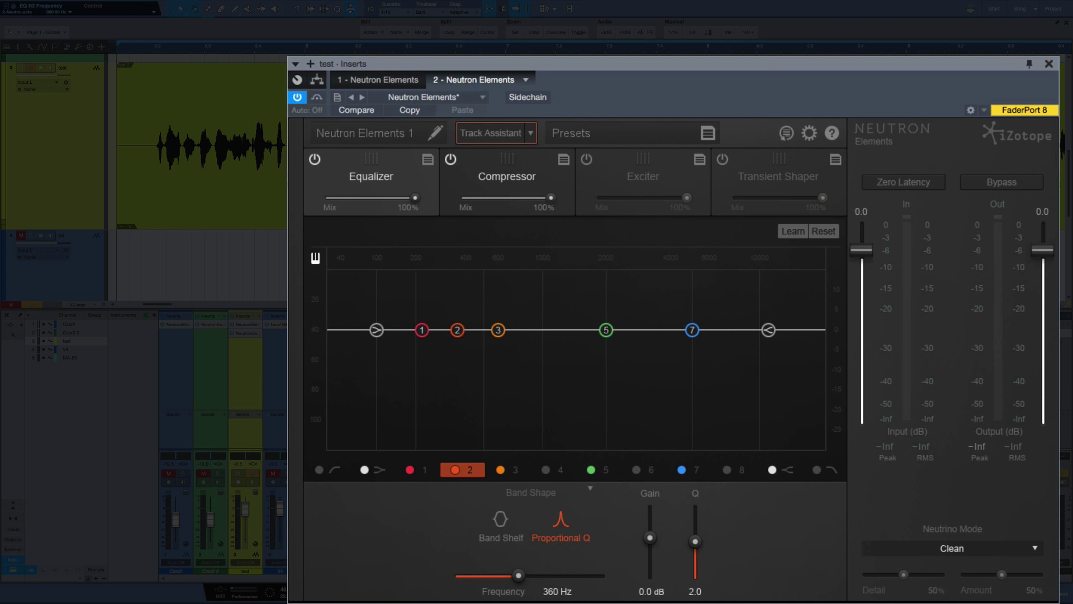
While the test track plays, enable a 12 dB high-pass filter at 95 Hz and set band 1's gain to -4.0 dB
{"action": "key", "text": "space"}
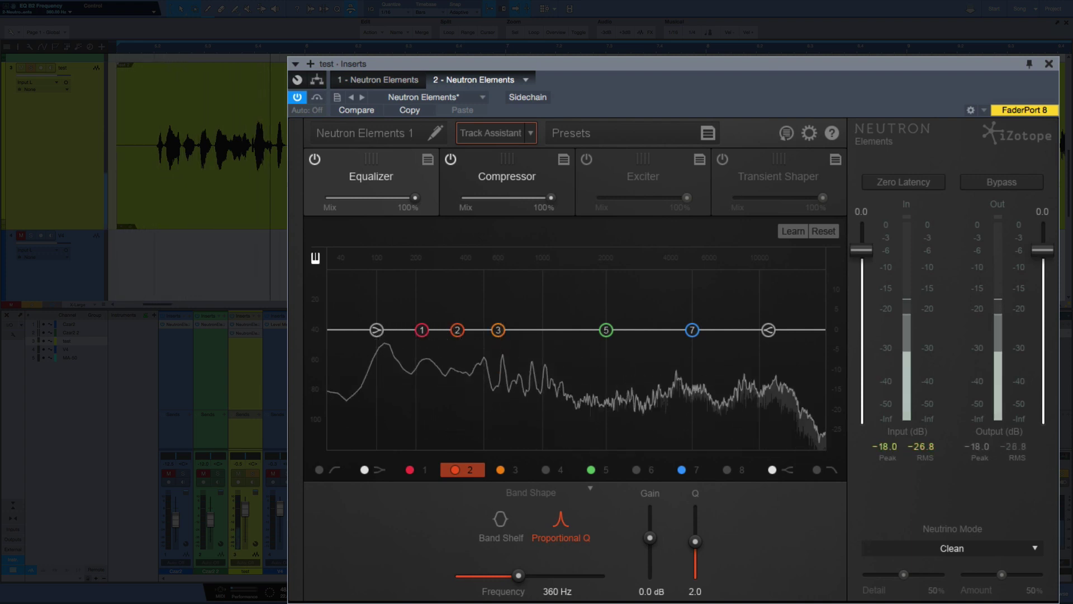
{"action": "left_click", "coordinate": [334, 471]}
{"action": "left_click", "coordinate": [320, 469]}
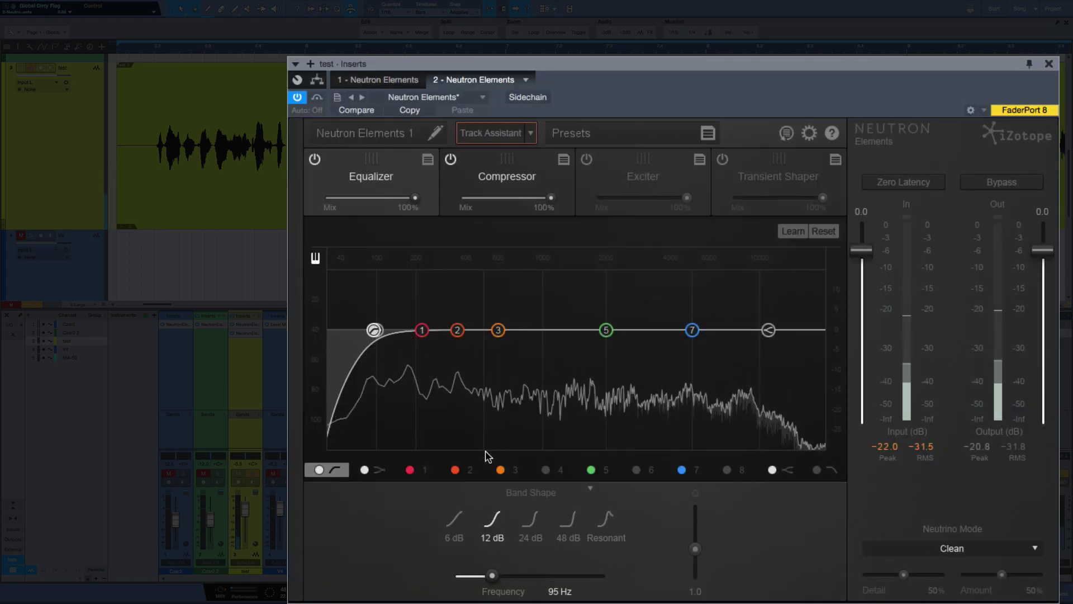
{"action": "left_click", "coordinate": [424, 471]}
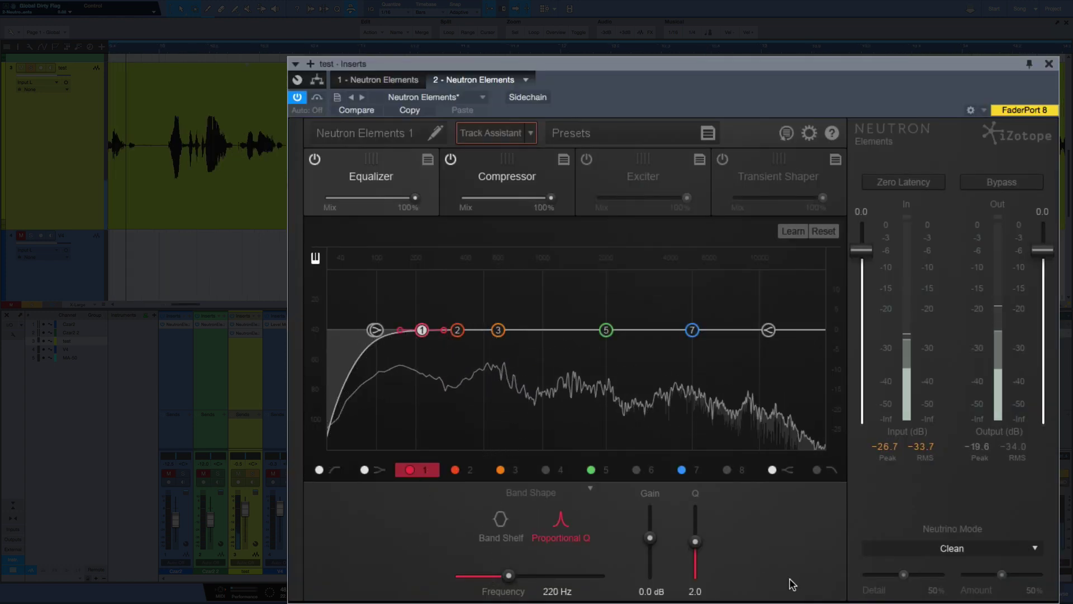
{"action": "left_click_drag", "start_coordinate": [650, 538], "coordinate": [655, 557]}
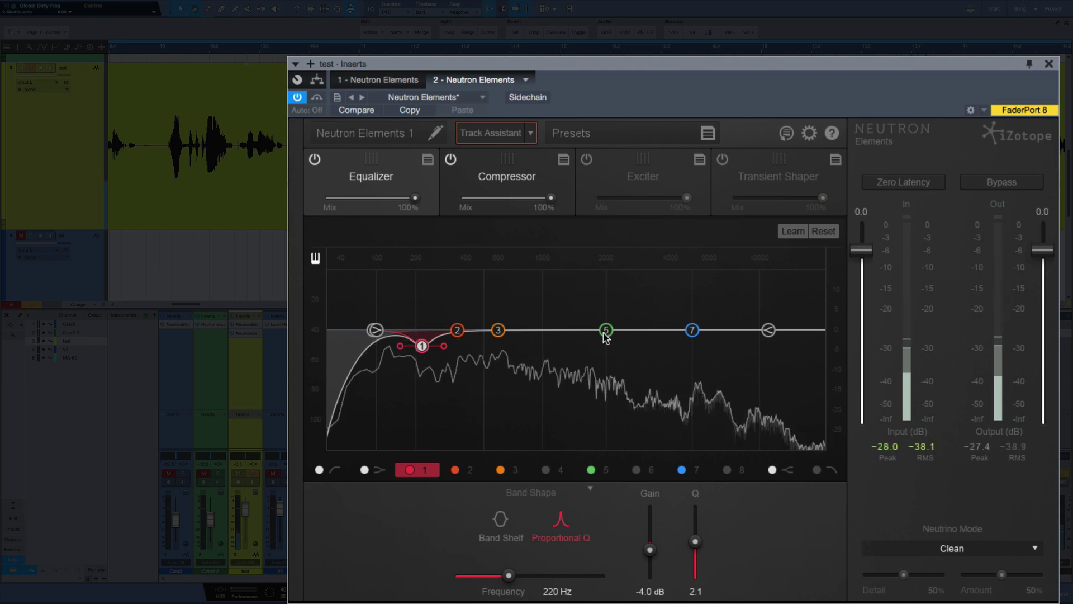
Toggle equalizer band 3 off and on, and set its gain to -3.0 dB at about 609 Hz
{"action": "left_click", "coordinate": [500, 470]}
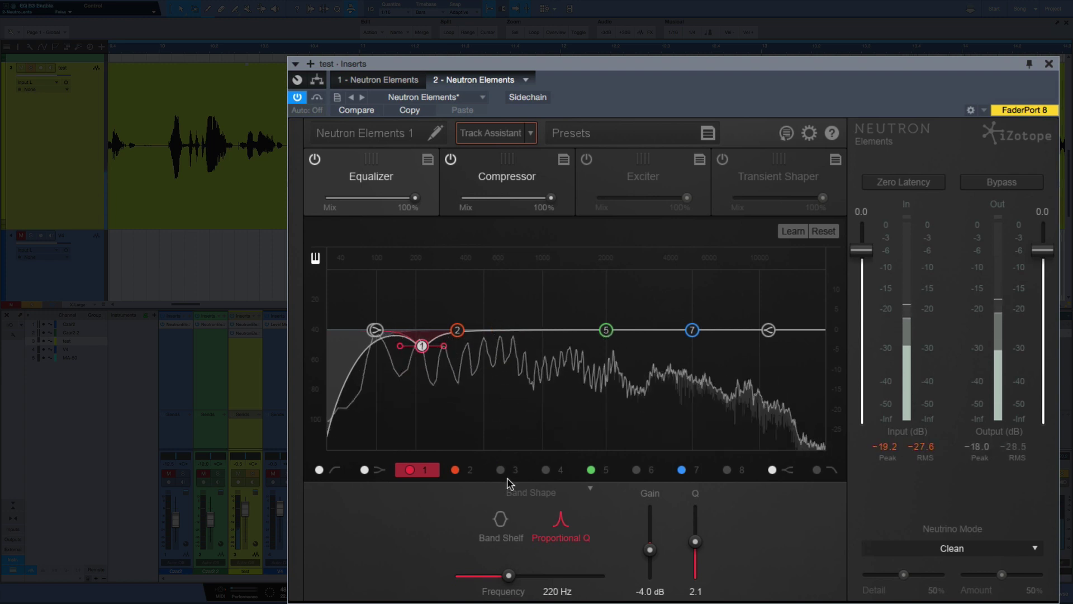
{"action": "left_click", "coordinate": [500, 469]}
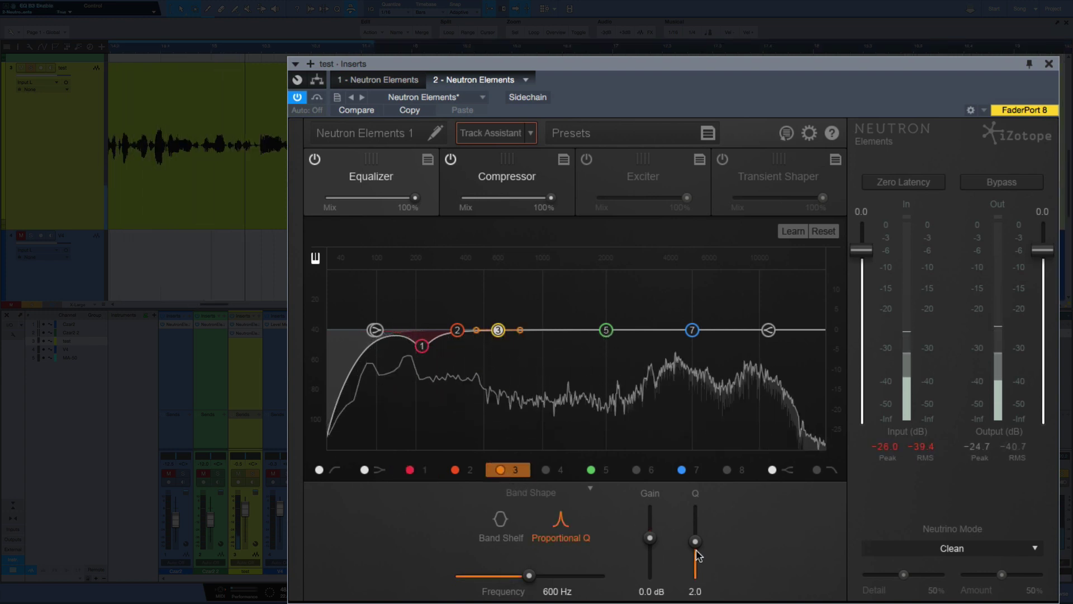
{"action": "left_click_drag", "start_coordinate": [649, 538], "coordinate": [650, 555]}
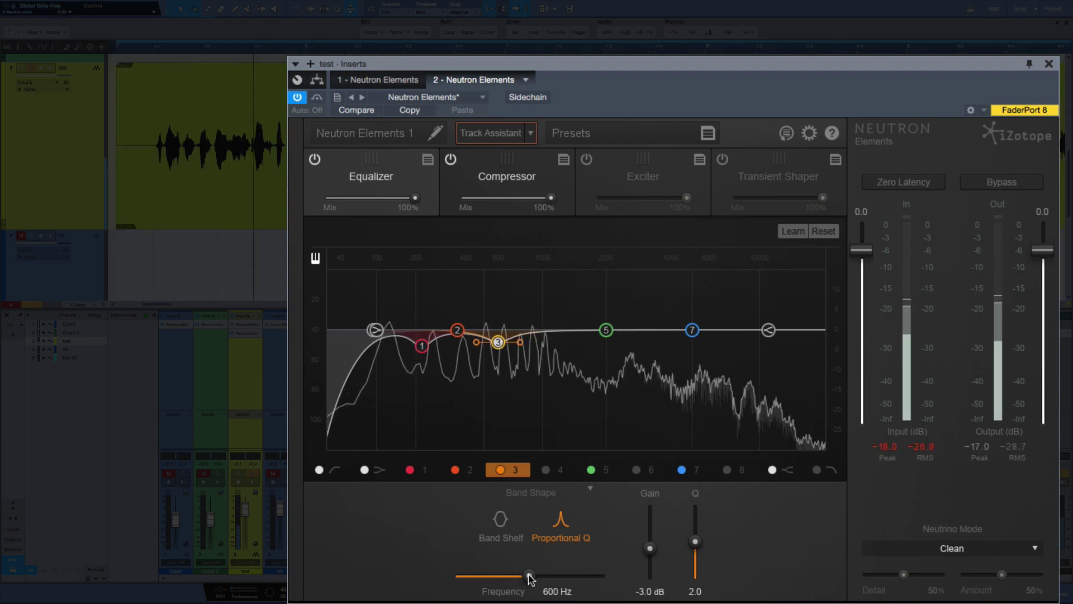
{"action": "left_click_drag", "start_coordinate": [530, 578], "coordinate": [529, 578]}
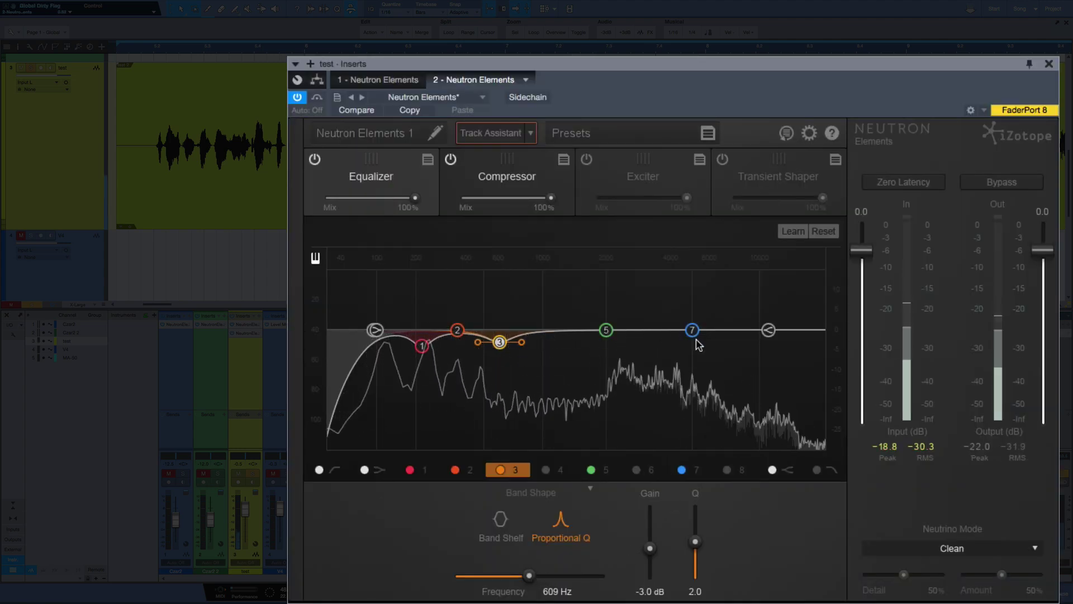
Boost equalizer band 5 by about 2.1 dB with a Q of 1.1, and compare against the bypassed equalizer
{"action": "left_click", "coordinate": [612, 472]}
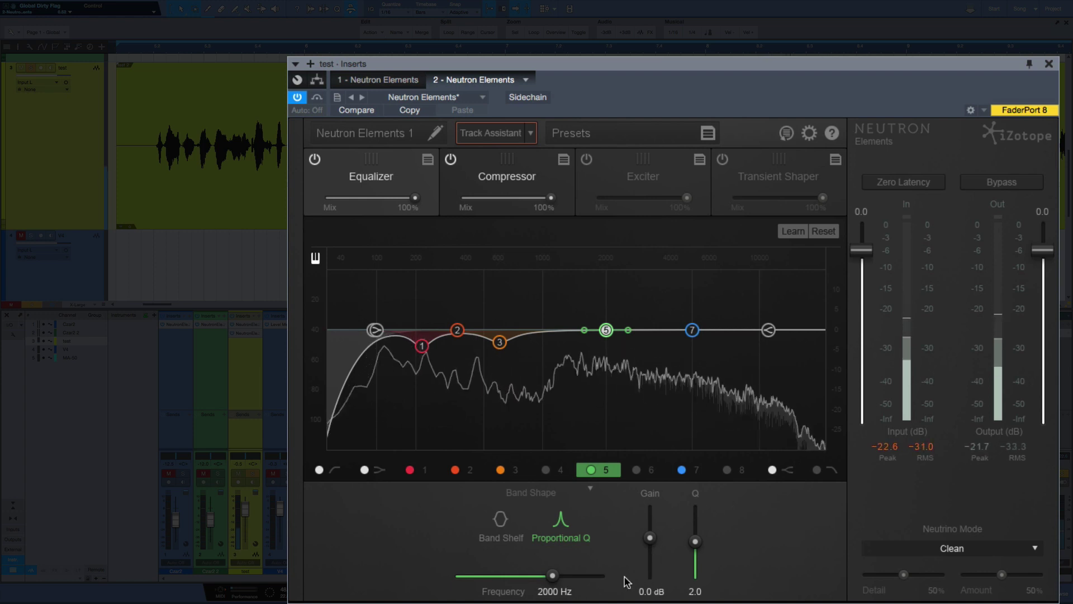
{"action": "left_click_drag", "start_coordinate": [653, 525], "coordinate": [695, 550]}
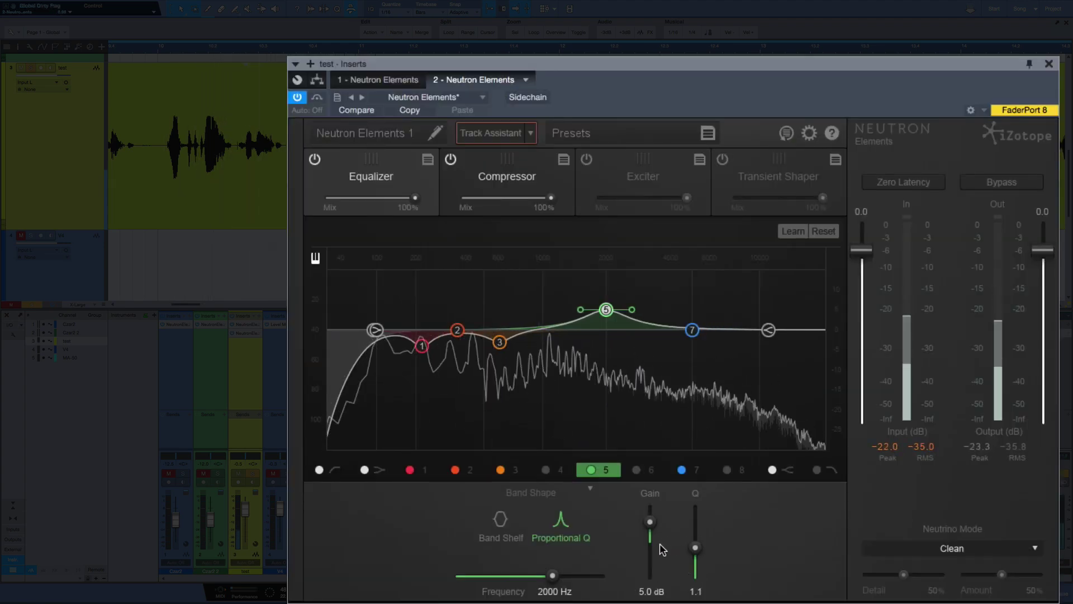
{"action": "left_click_drag", "start_coordinate": [650, 521], "coordinate": [649, 529]}
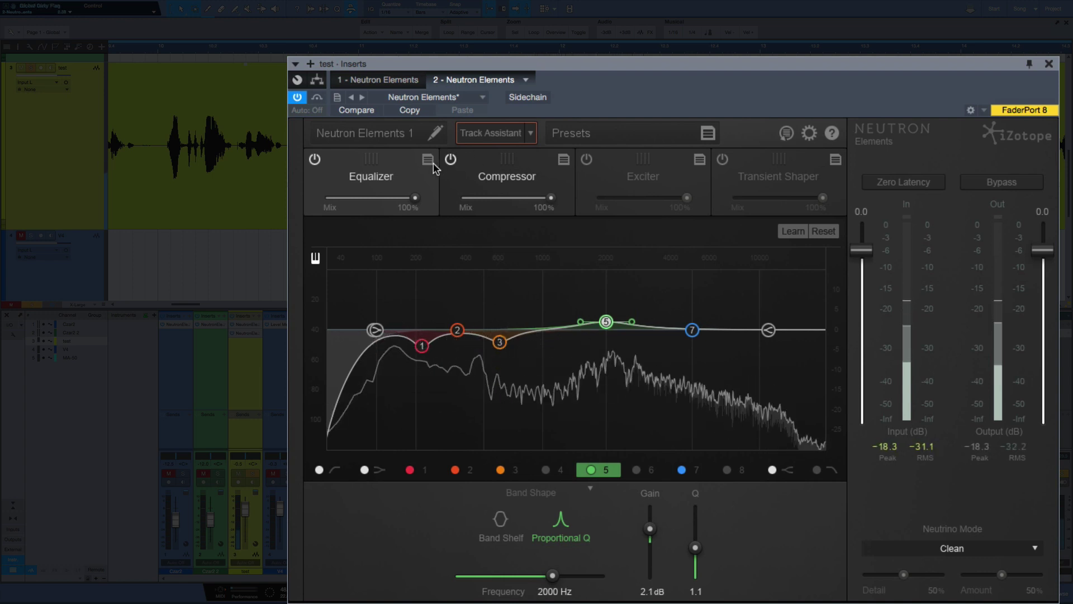
{"action": "left_click", "coordinate": [314, 159]}
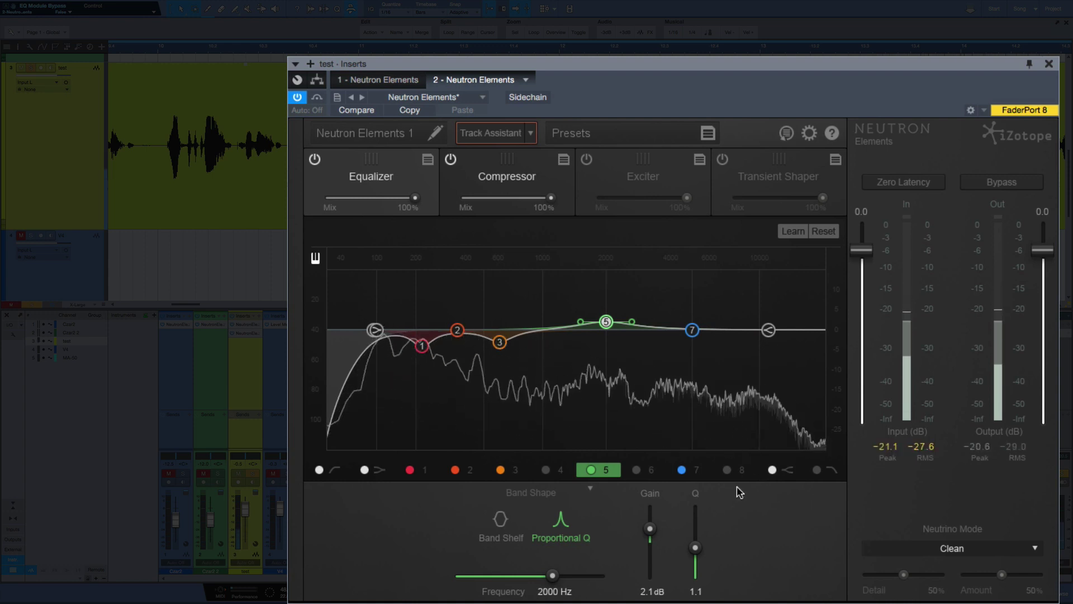
Move band 5 to about 2998 Hz, raise its gain to about 3.2 dB, and compare with the equalizer bypassed
{"action": "left_click_drag", "start_coordinate": [552, 575], "coordinate": [558, 576]}
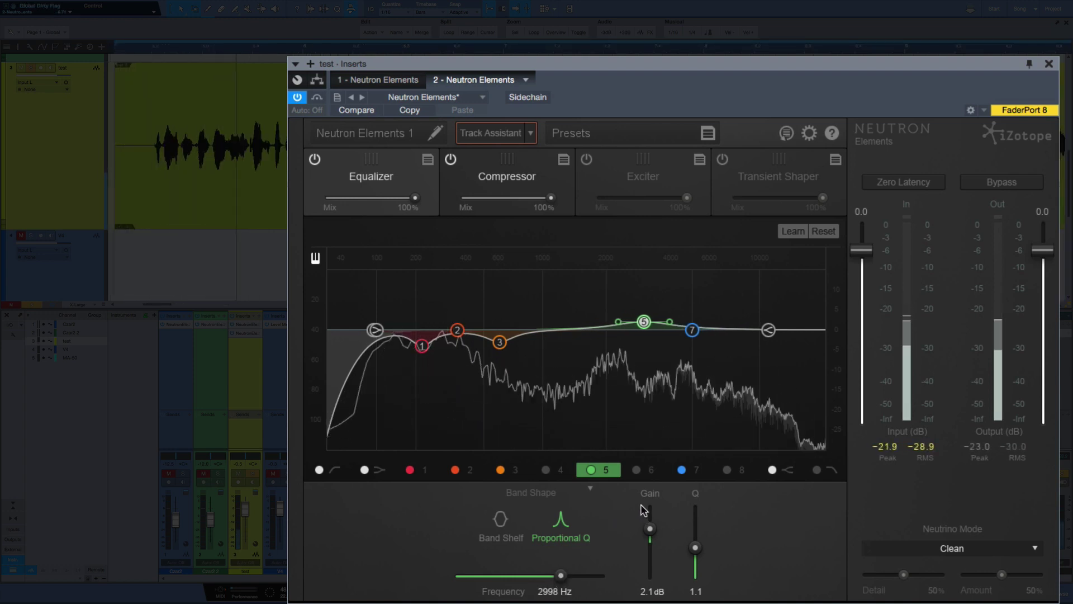
{"action": "left_click_drag", "start_coordinate": [646, 528], "coordinate": [648, 525]}
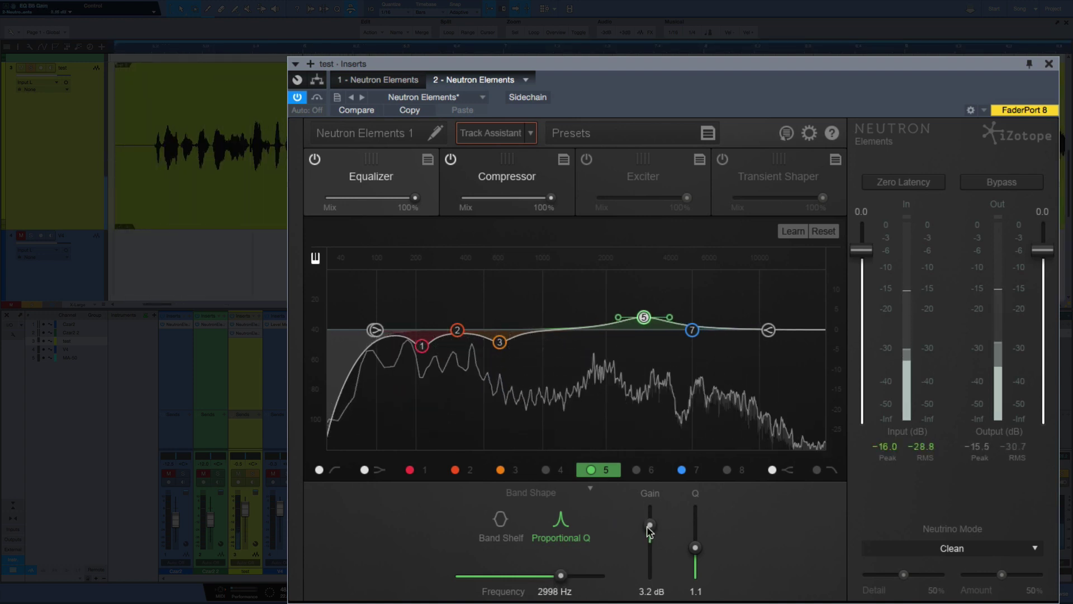
{"action": "left_click", "coordinate": [314, 159]}
{"action": "left_click", "coordinate": [315, 159]}
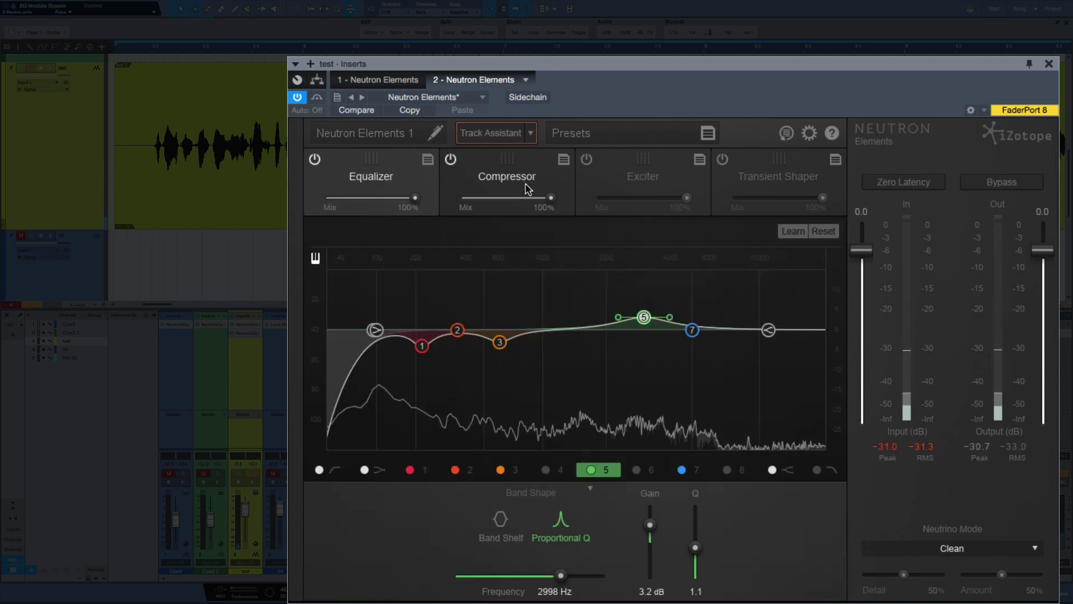
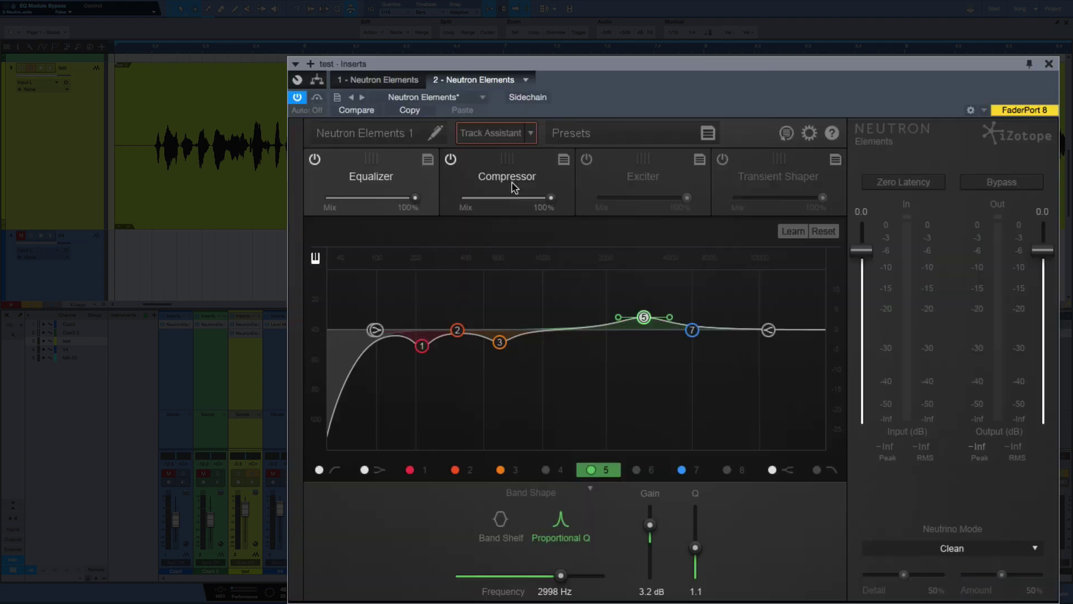
During playback, set the Compressor's threshold to about -33.0 dB, attack to about 10.1 ms and release to about 167.3 ms
{"action": "left_click", "coordinate": [520, 179]}
{"action": "key", "text": "space"}
{"action": "mouse_move", "coordinate": [460, 450]}
{"action": "left_mouse_down"}
{"action": "mouse_move", "coordinate": [460, 470]}
{"action": "mouse_move", "coordinate": [459, 459]}
{"action": "left_mouse_up"}
{"action": "left_click_drag", "start_coordinate": [374, 489], "coordinate": [370, 492]}
{"action": "left_click_drag", "start_coordinate": [372, 532], "coordinate": [376, 533]}
{"action": "left_click_drag", "start_coordinate": [460, 459], "coordinate": [462, 537]}
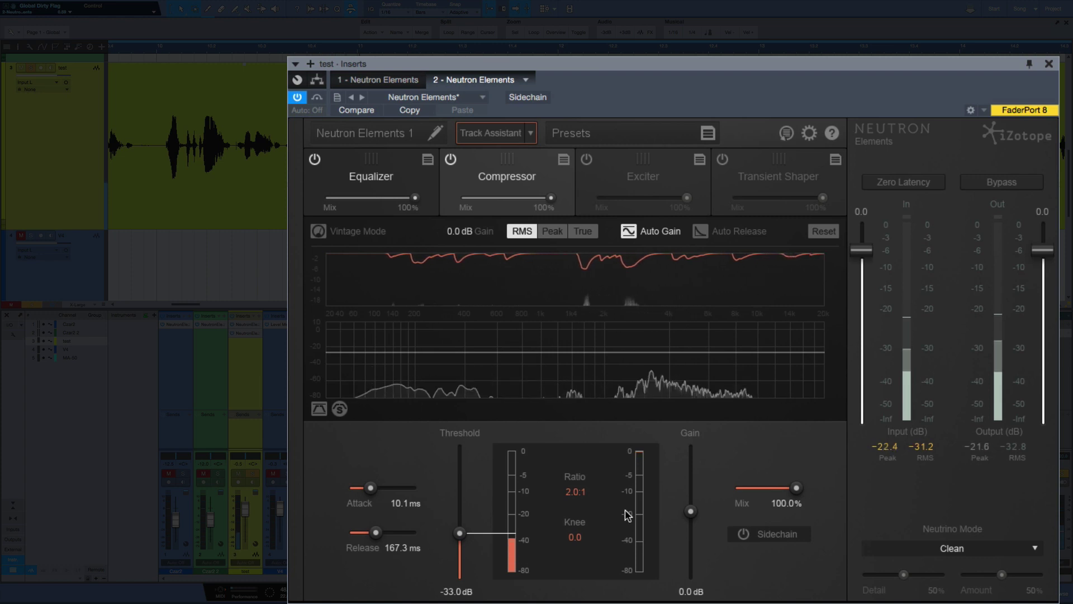
Bypass the Compressor module during playback and re-enable it to compare the sound with and without compression
{"action": "left_click", "coordinate": [450, 159]}
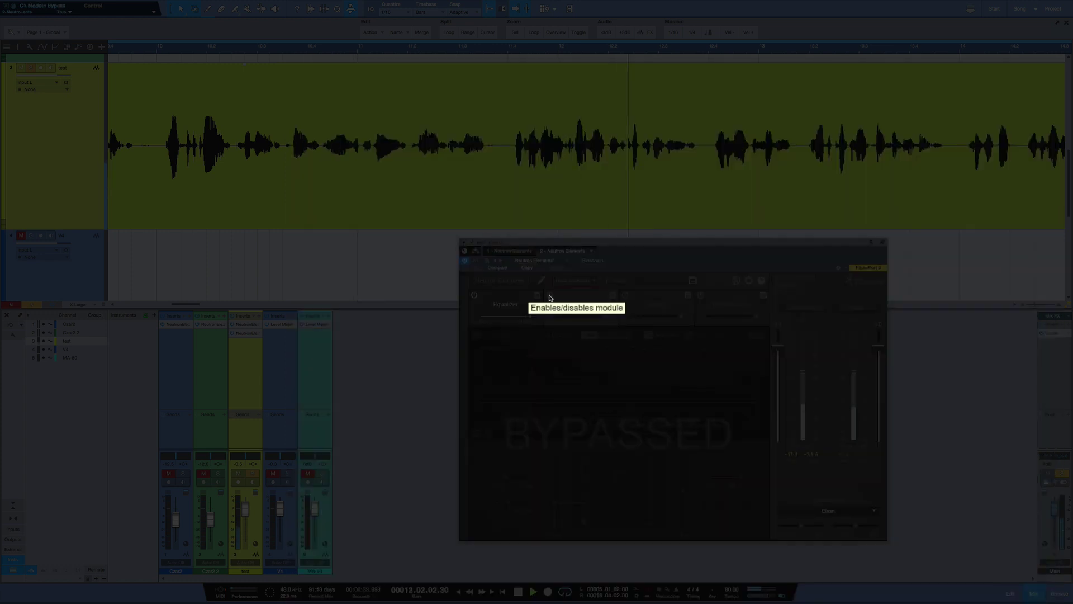
{"action": "left_click", "coordinate": [550, 296]}
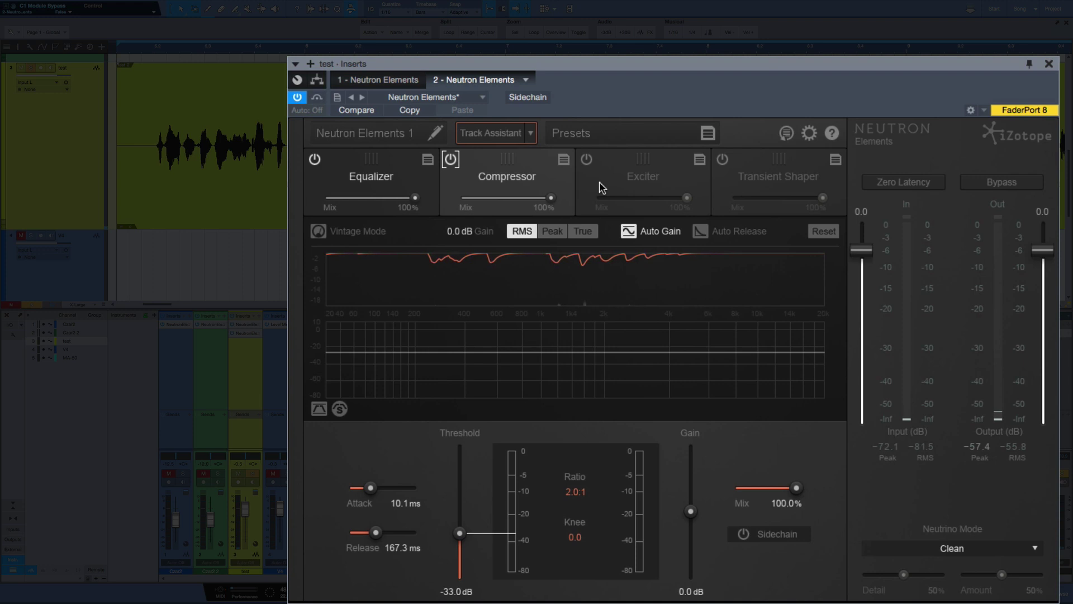
Enable the Exciter, set its drive to 4.0 dB, try the Tube corner and place the tone point near Tape during playback
{"action": "left_click_drag", "start_coordinate": [599, 190], "coordinate": [587, 160]}
{"action": "left_click", "coordinate": [586, 159]}
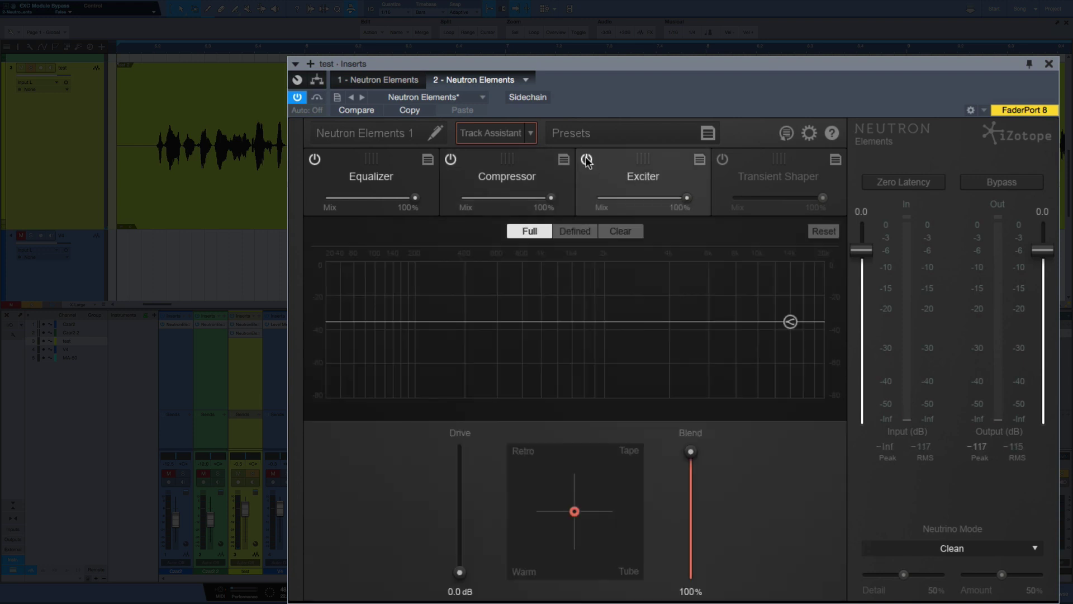
{"action": "left_click_drag", "start_coordinate": [460, 573], "coordinate": [459, 539]}
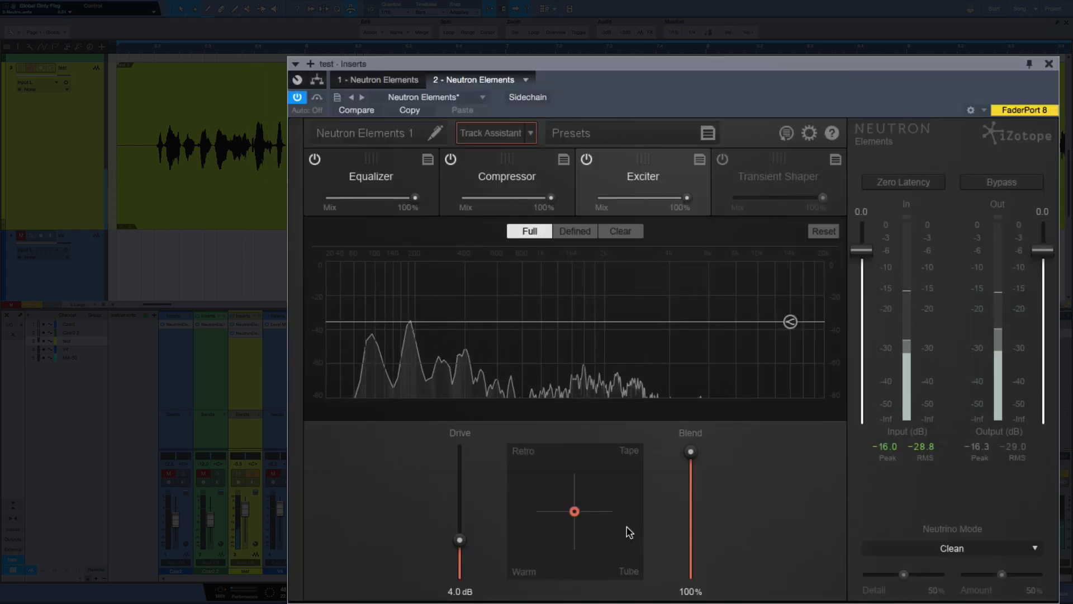
{"action": "left_click_drag", "start_coordinate": [574, 511], "coordinate": [638, 574]}
{"action": "left_click_drag", "start_coordinate": [637, 574], "coordinate": [619, 471]}
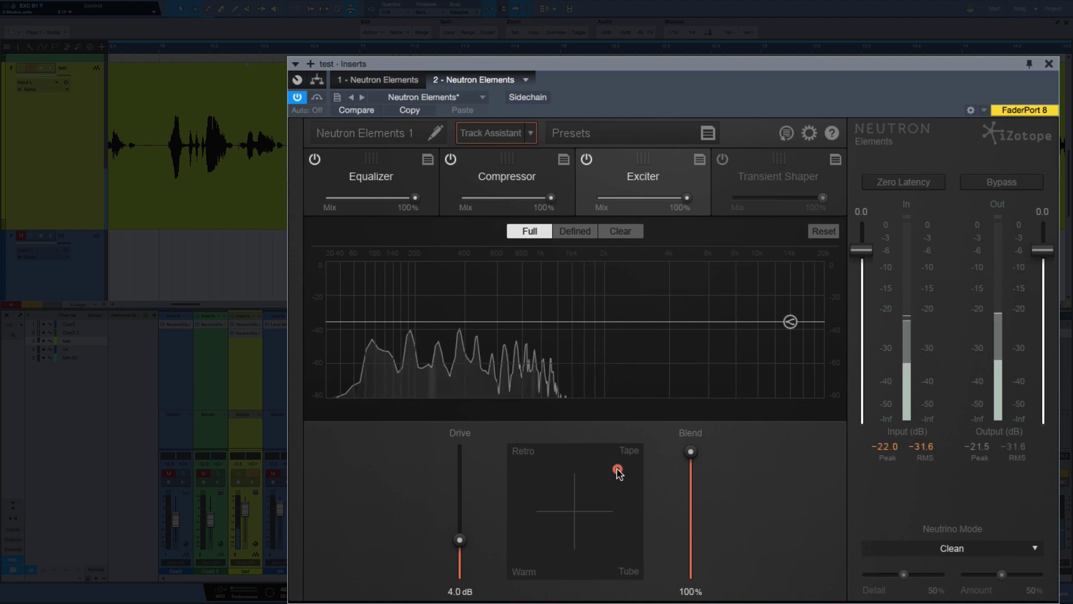
{"action": "key", "text": "space"}
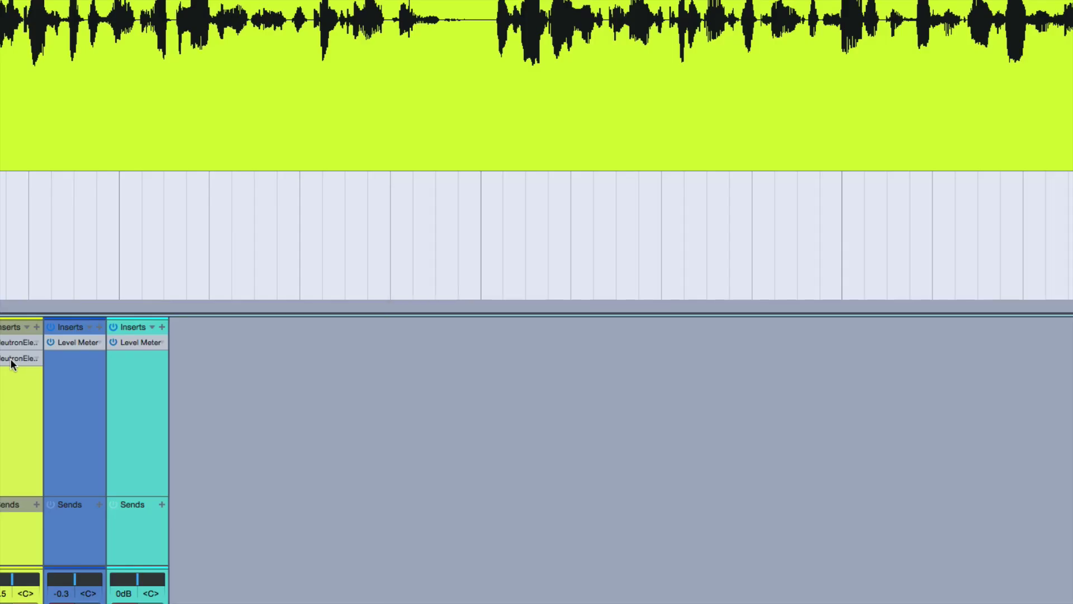
Reopen the second Neutron Elements insert on the test track and run Track Assistant on the playing audio
{"action": "left_click", "coordinate": [13, 358]}
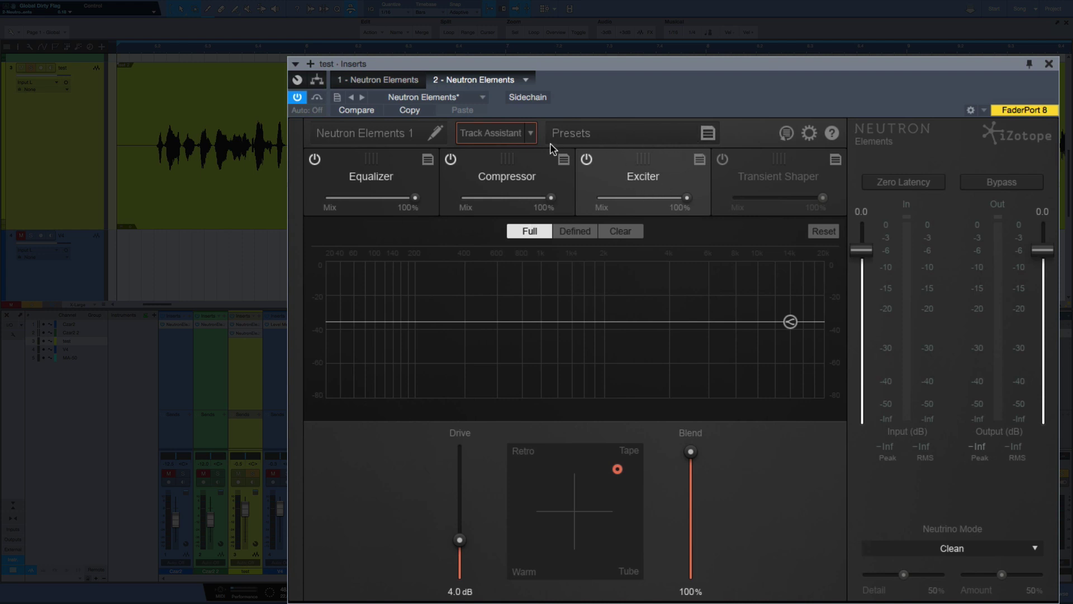
{"action": "left_click", "coordinate": [531, 135]}
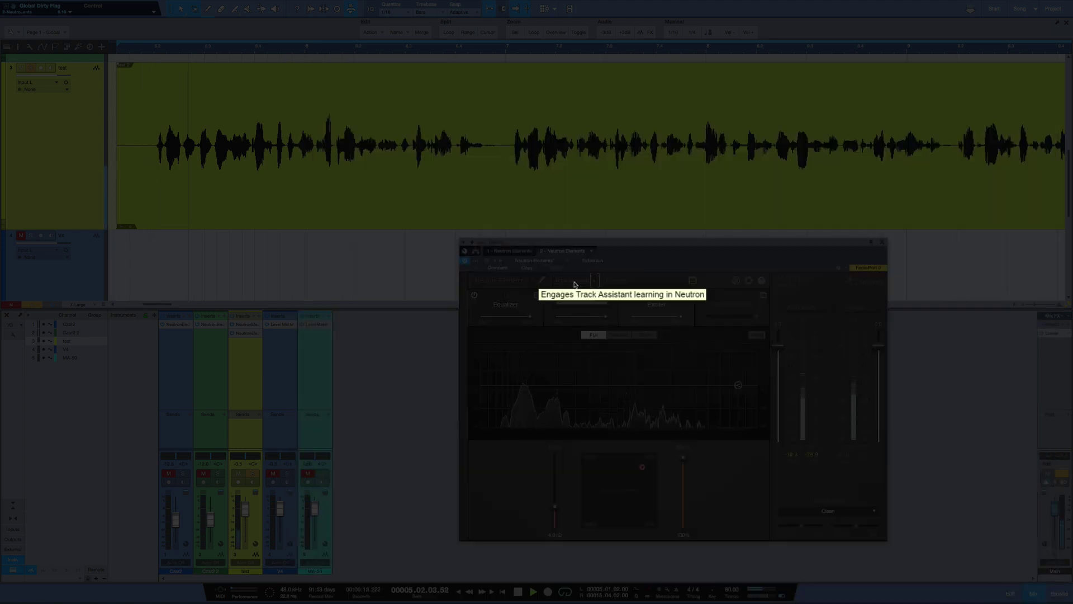
{"action": "left_click", "coordinate": [576, 285]}
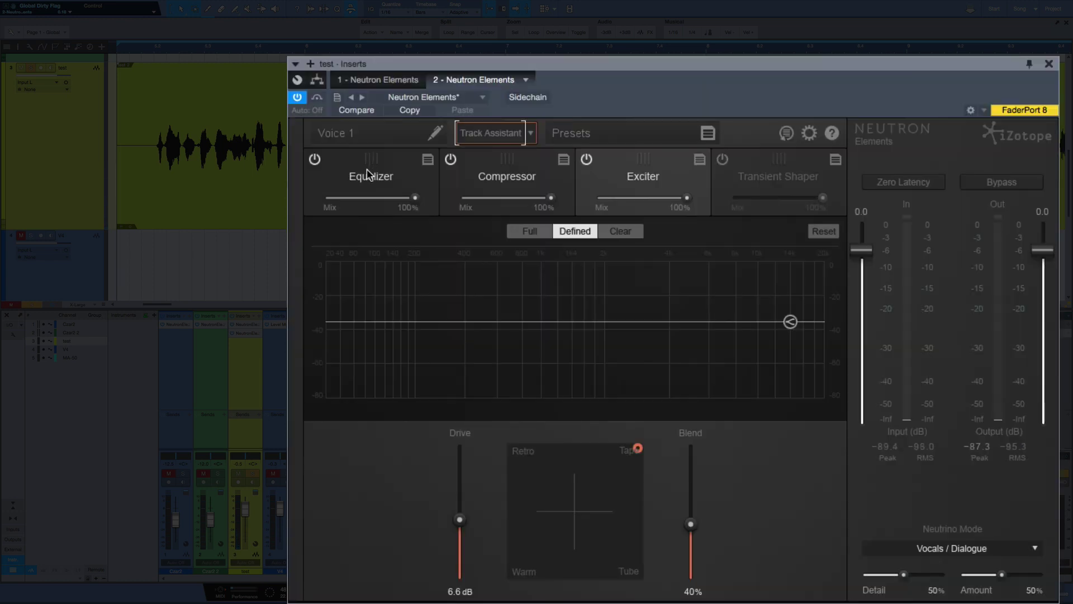
Examine the Track Assistant's equalizer band 3 and high shelf settings, and its Compressor settings
{"action": "left_click", "coordinate": [371, 174]}
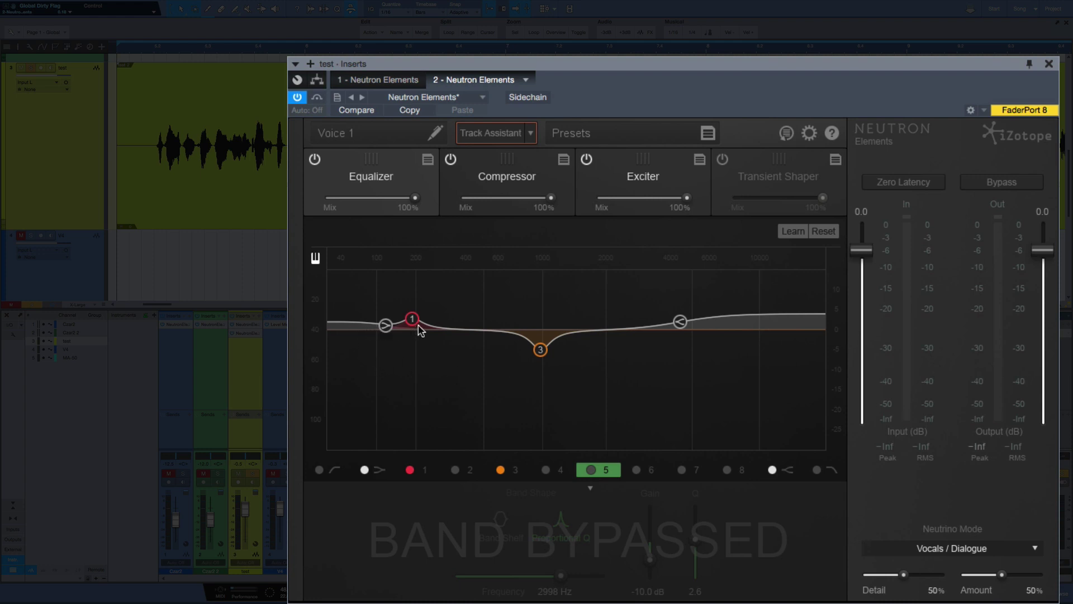
{"action": "left_click", "coordinate": [525, 470]}
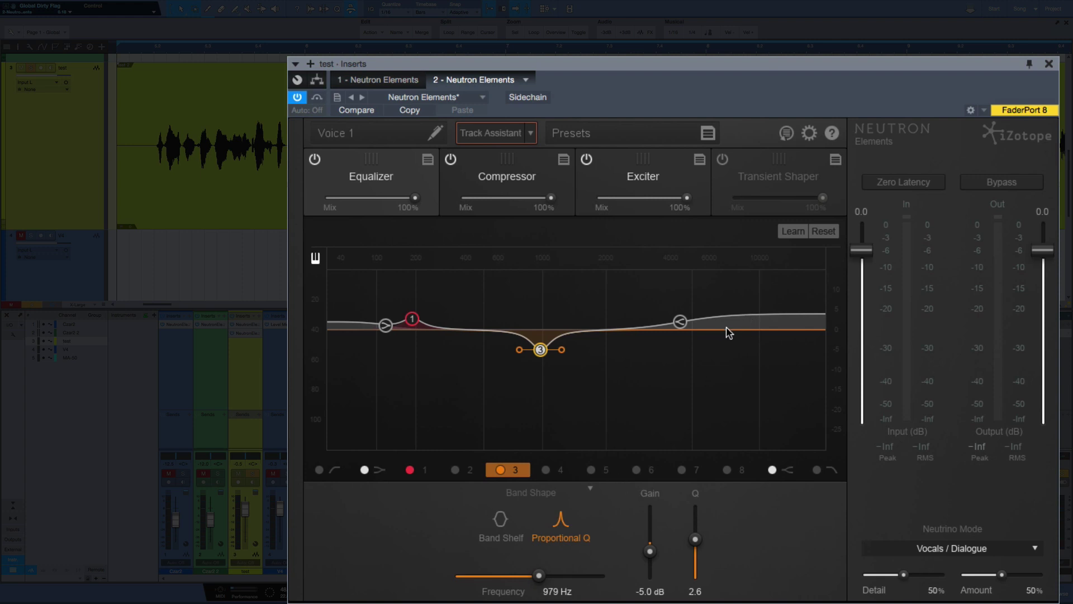
{"action": "left_click", "coordinate": [788, 471]}
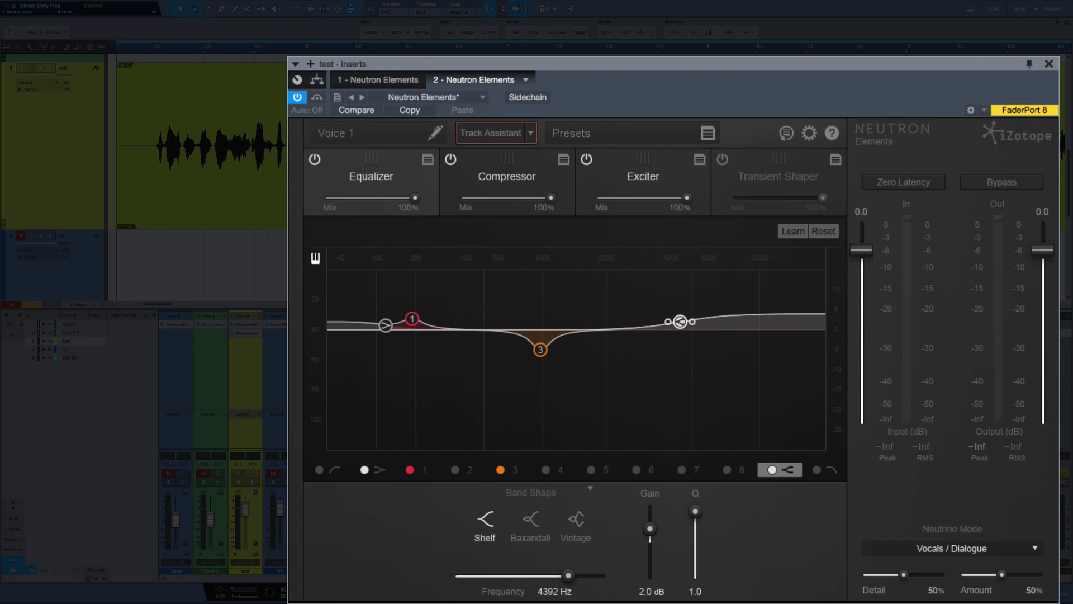
{"action": "left_click", "coordinate": [498, 171]}
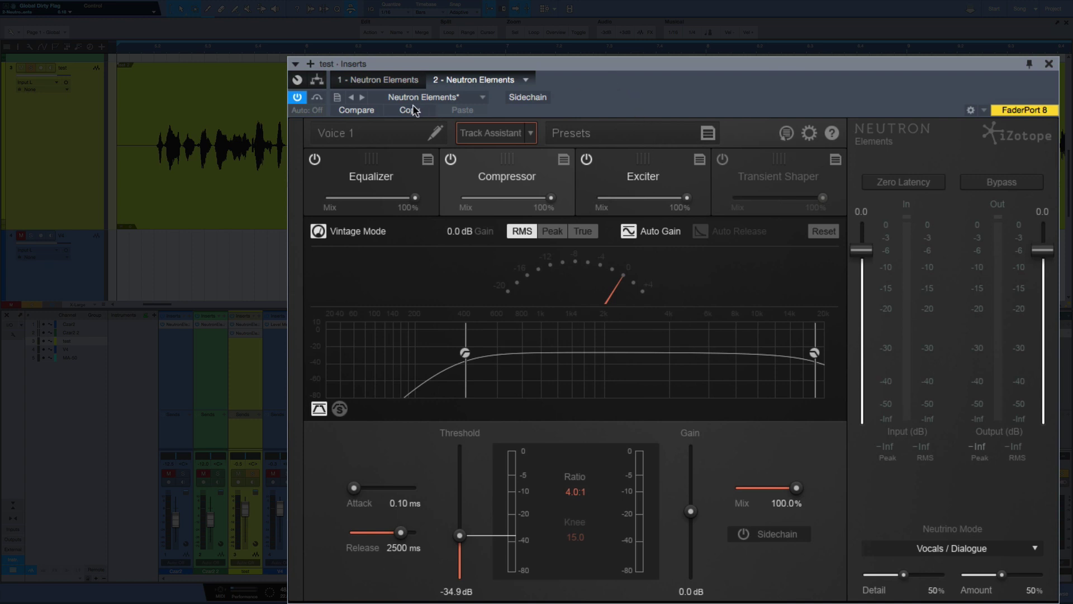
Play the test track and compare the Track Assistant processing with the whole plug-in bypassed, viewing the Equalizer and Exciter modules
{"action": "key", "text": "space"}
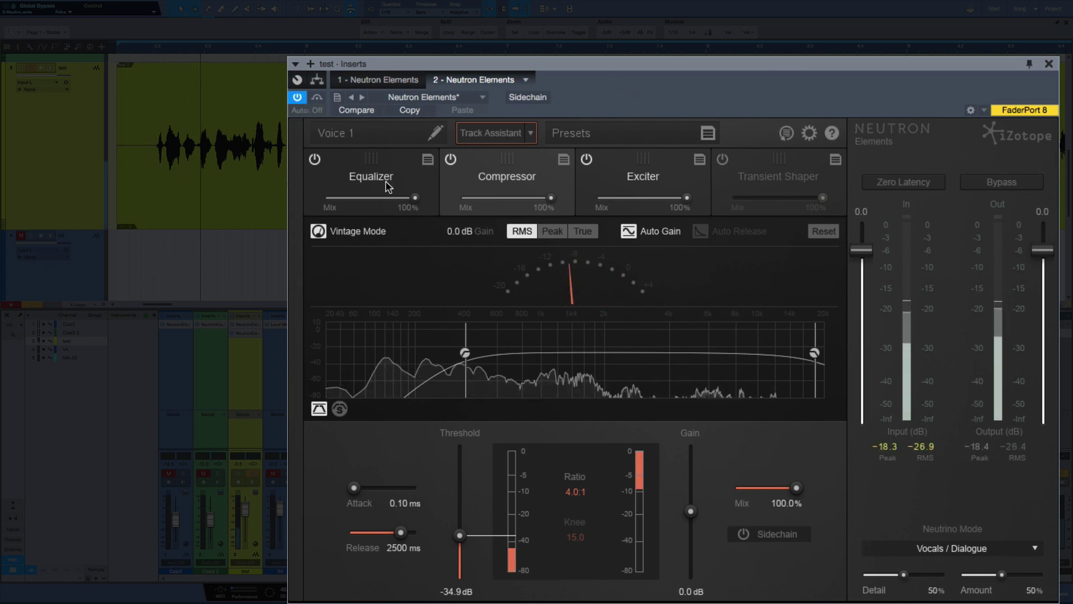
{"action": "left_click", "coordinate": [388, 185]}
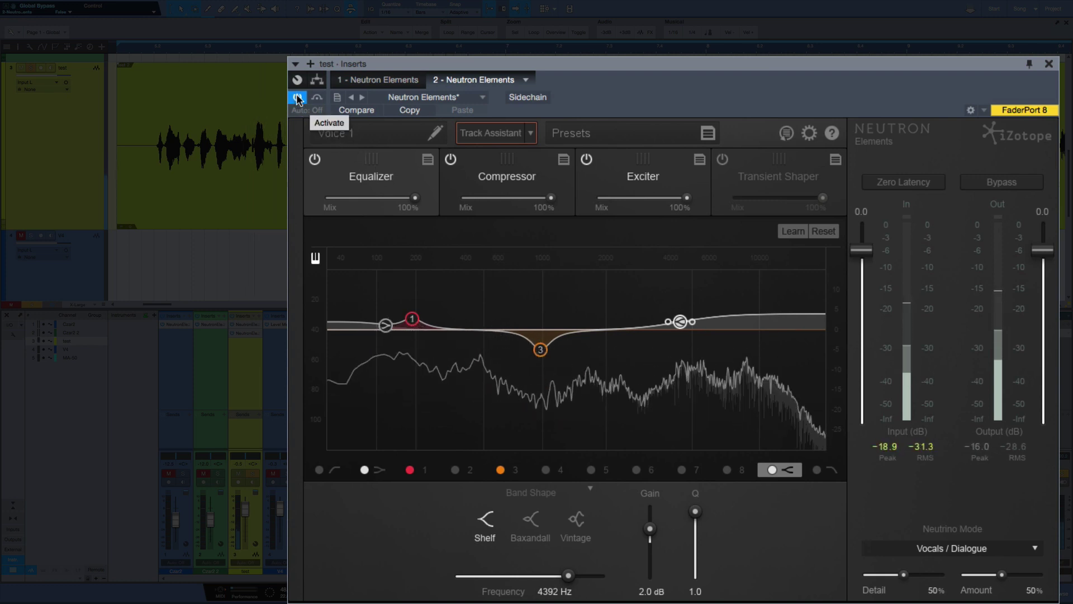
{"action": "left_click", "coordinate": [316, 99]}
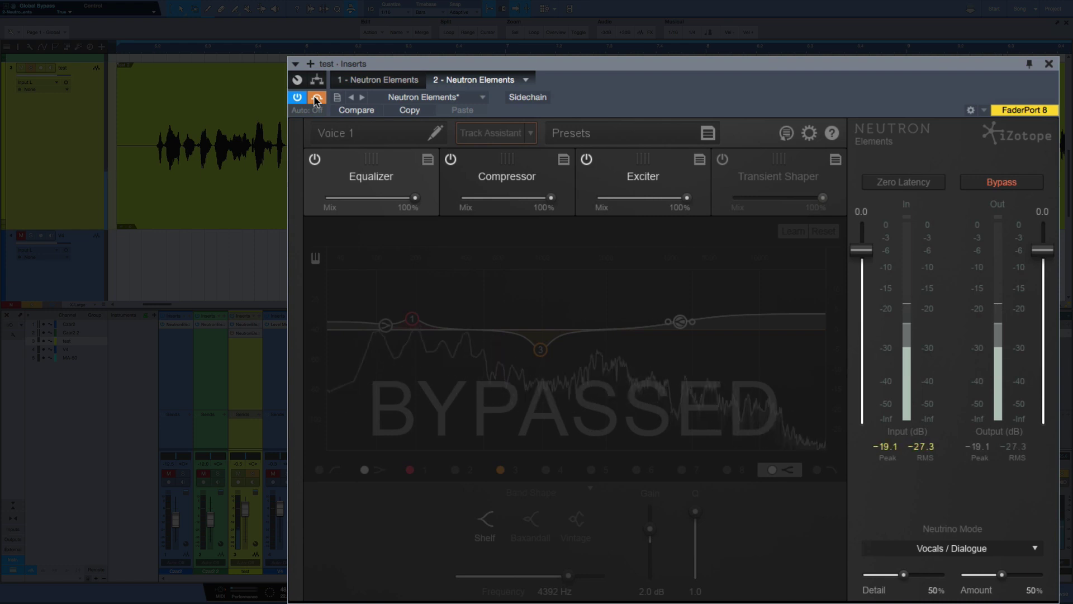
{"action": "left_click", "coordinate": [316, 99]}
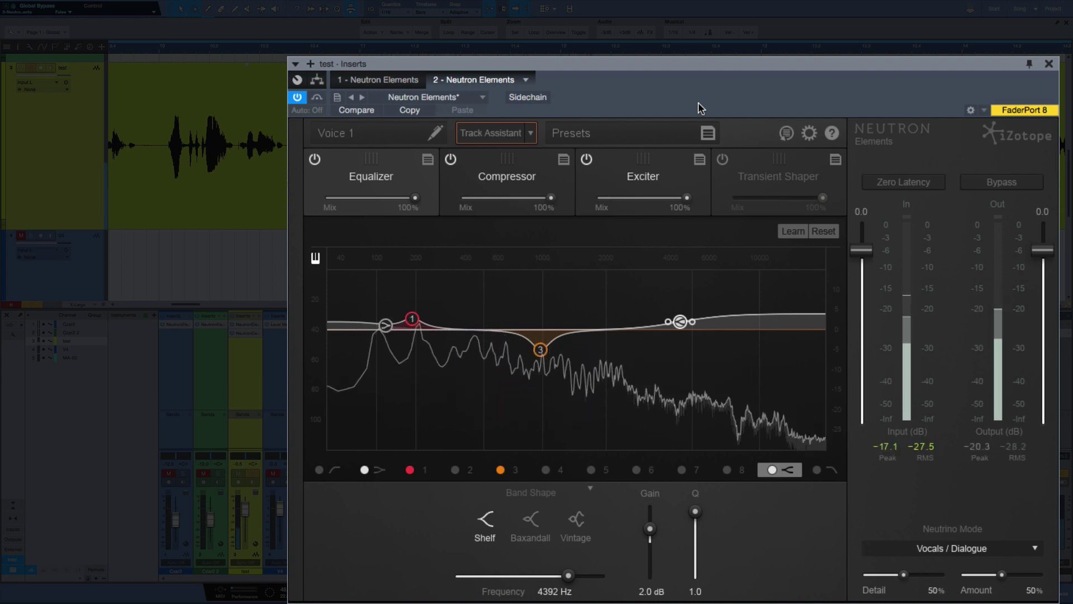
{"action": "left_click", "coordinate": [644, 180]}
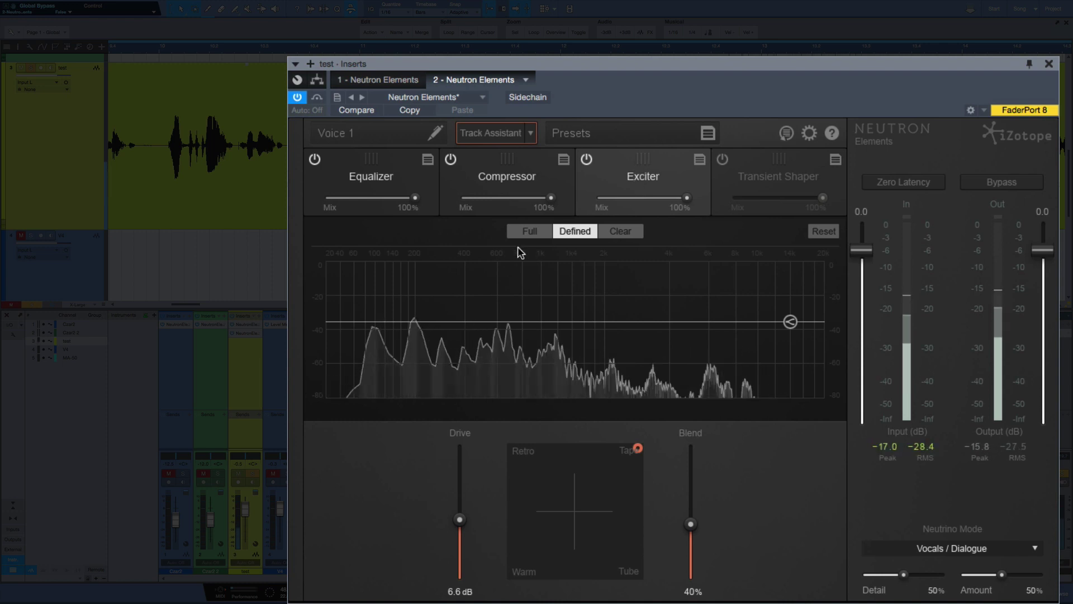
{"action": "left_click", "coordinate": [317, 99]}
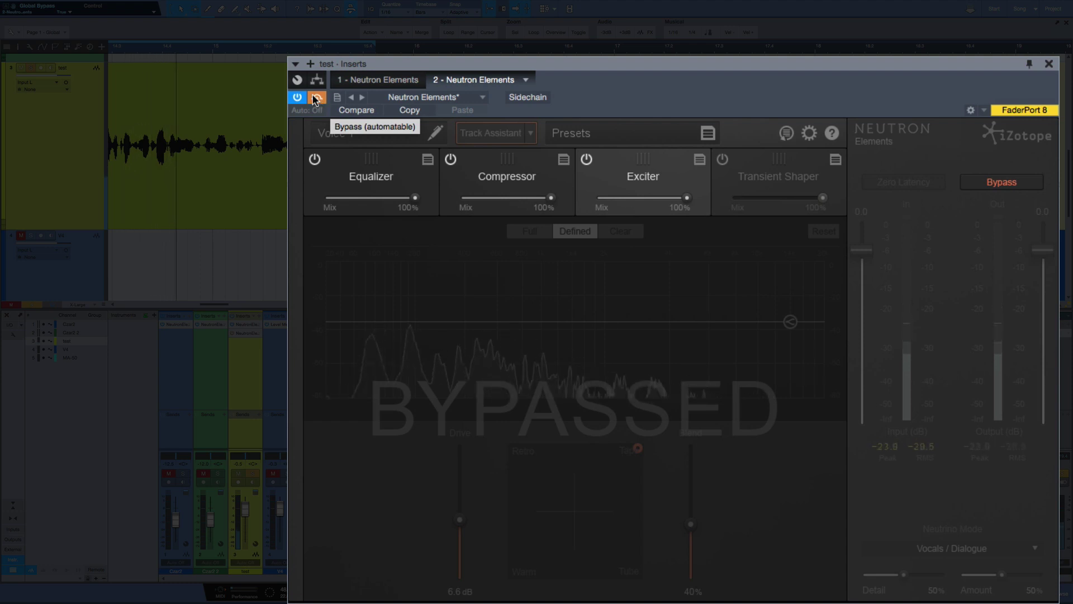